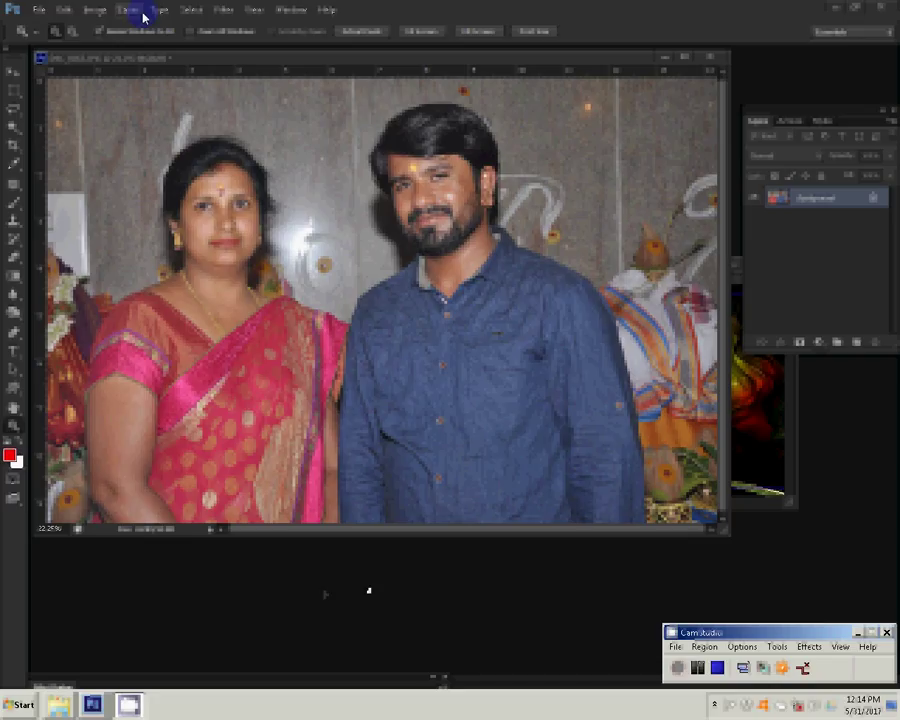
# - Copy the whole couple photo, close it unsaved, and paste it onto the album's left page
pyautogui.click(224, 10)
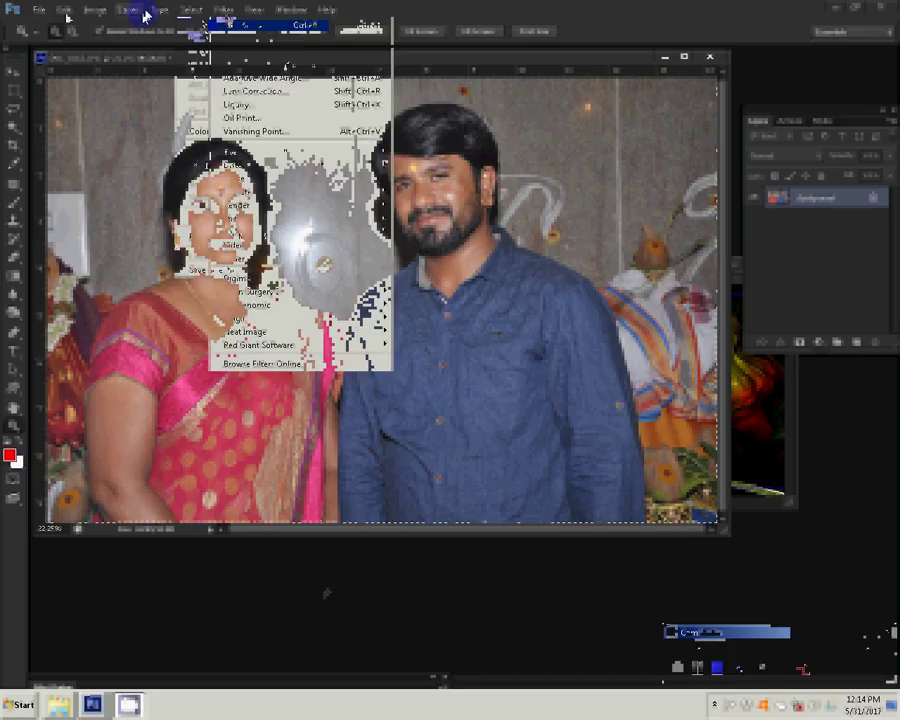
pyautogui.moveTo(63, 10)
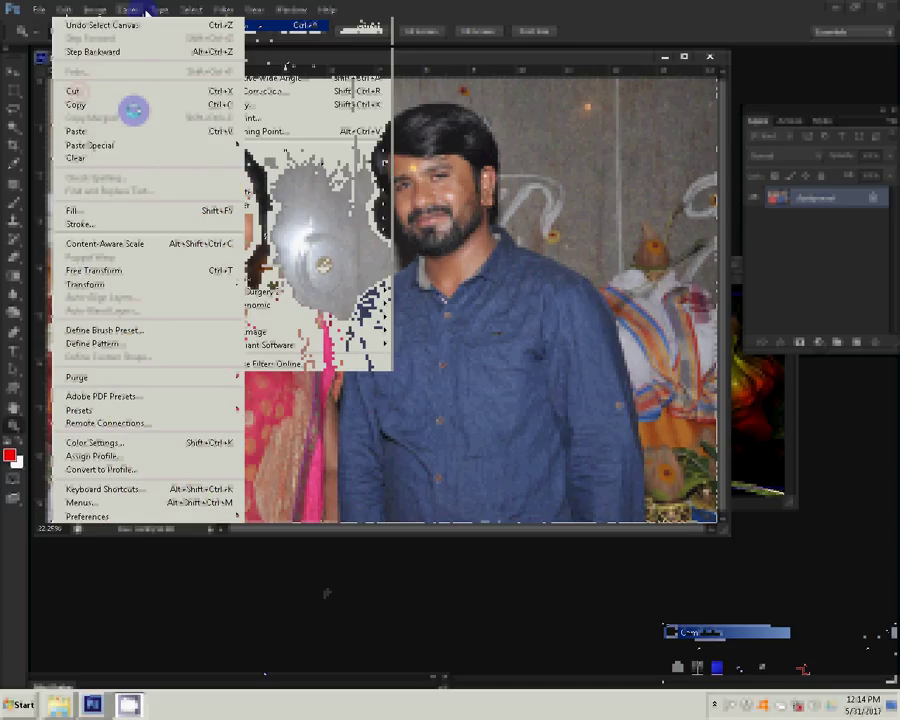
pyautogui.click(133, 106)
pyautogui.click(710, 56)
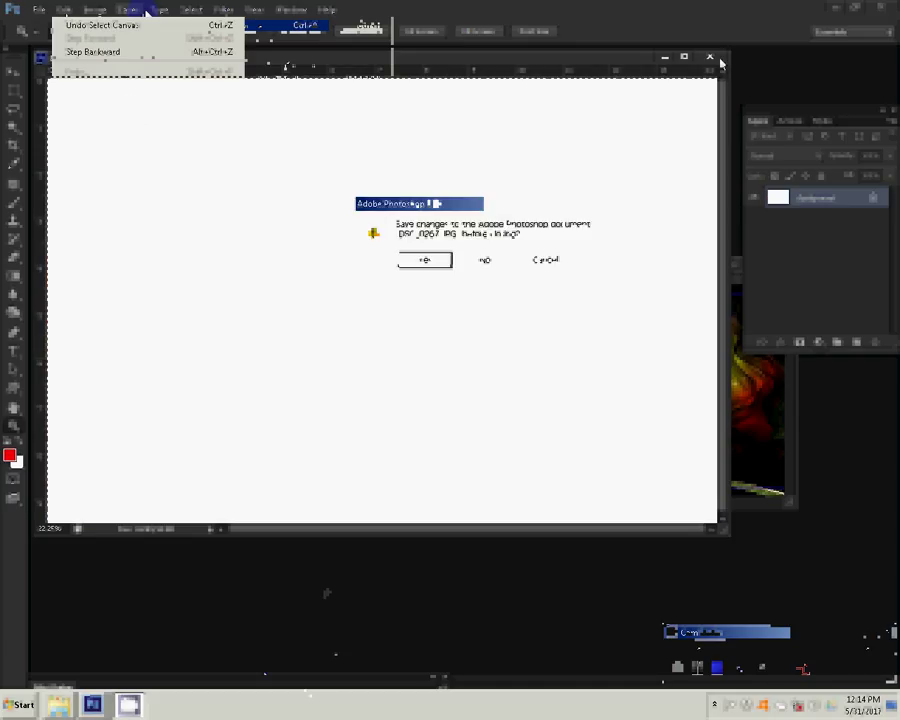
pyautogui.click(484, 262)
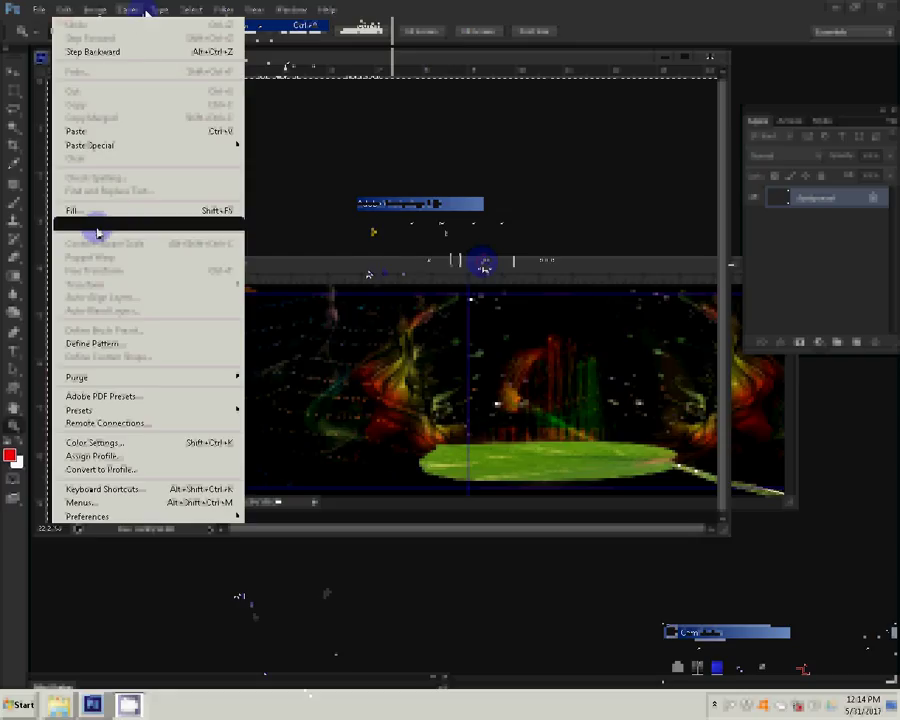
pyautogui.click(88, 136)
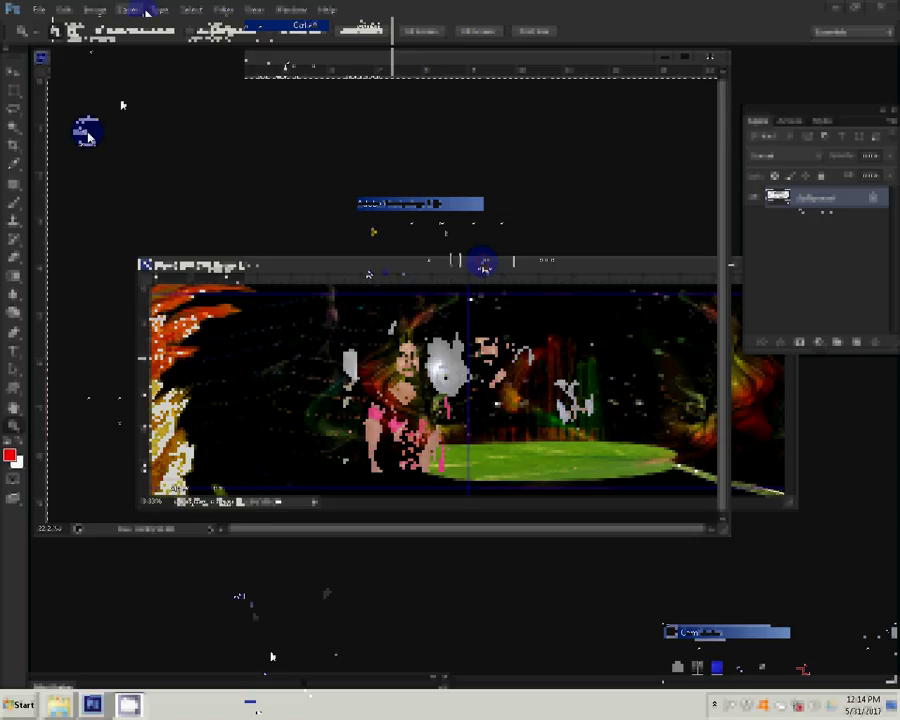
pyautogui.moveTo(484, 266); pyautogui.dragTo(398, 349)
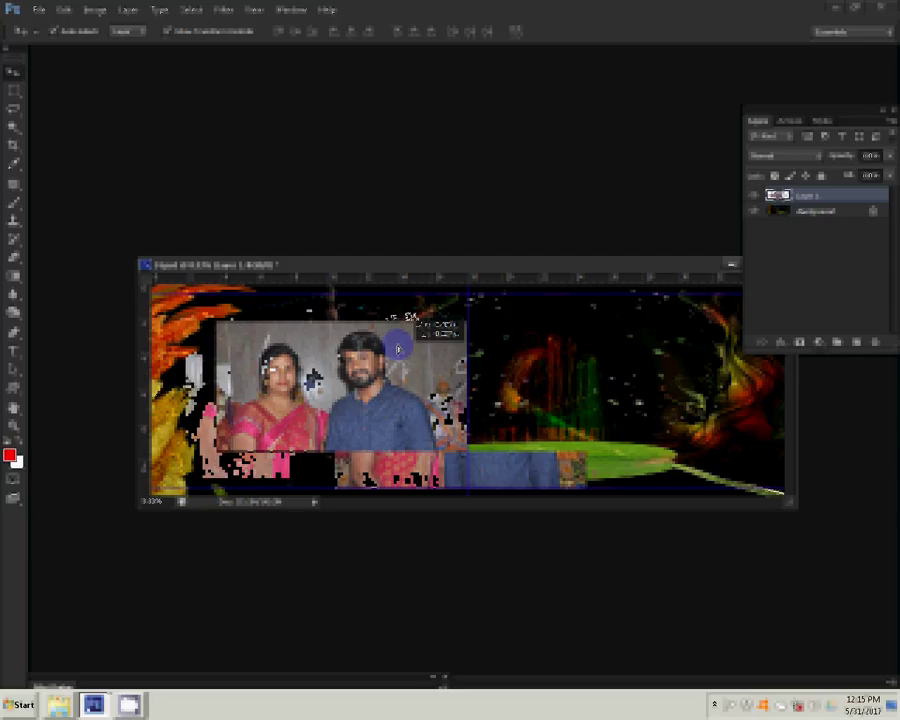
# - In the mohan folder, file DSC_0267 under Delete and open DSC_0264 in Photoshop
pyautogui.click(59, 675)
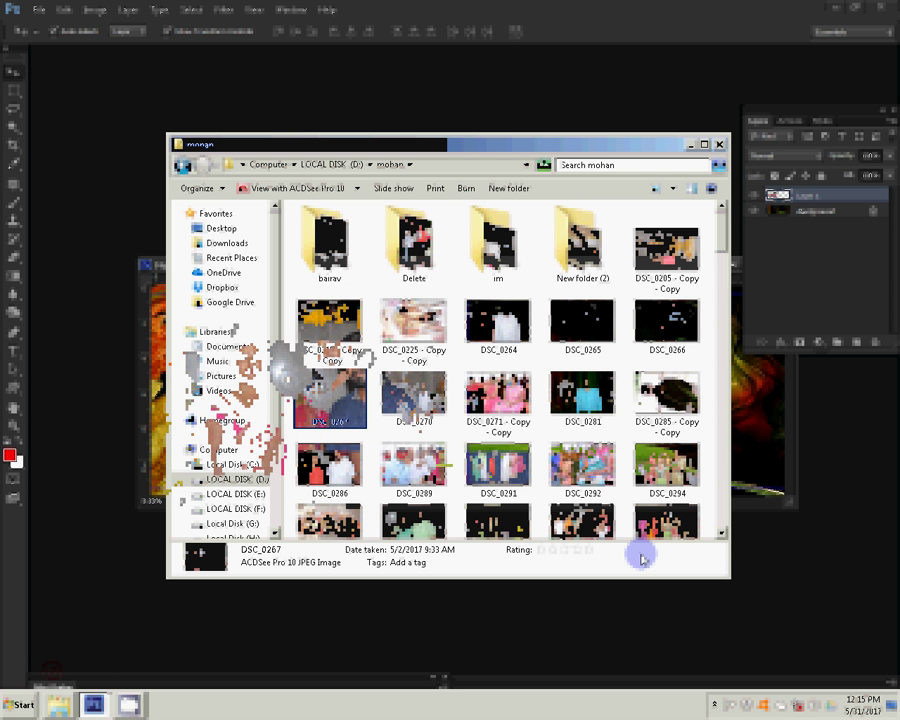
pyautogui.moveTo(368, 388); pyautogui.dragTo(432, 262)
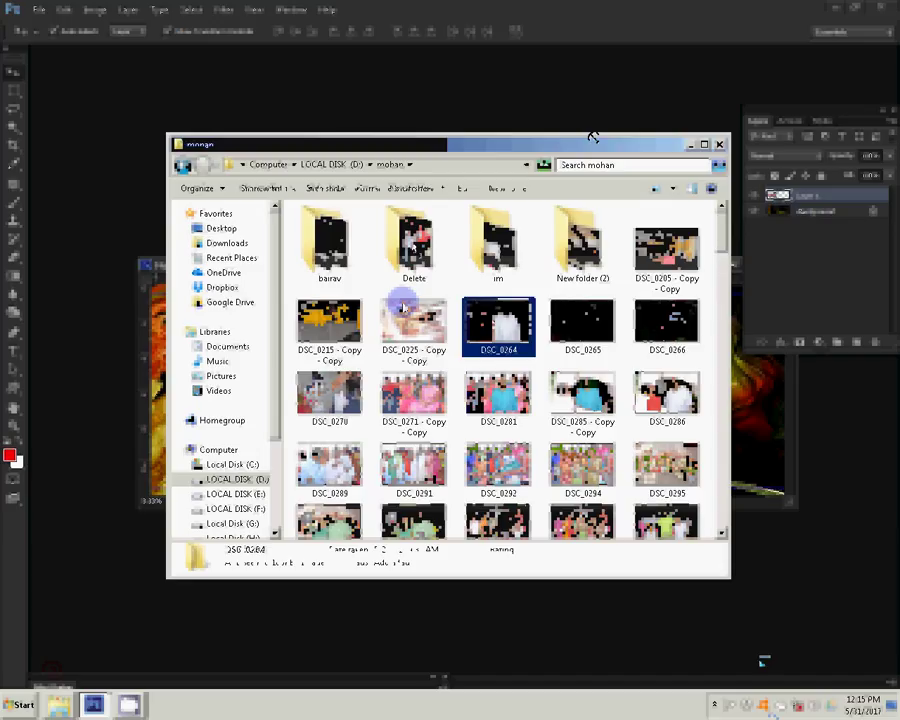
pyautogui.hotkey('alt', 'F4')
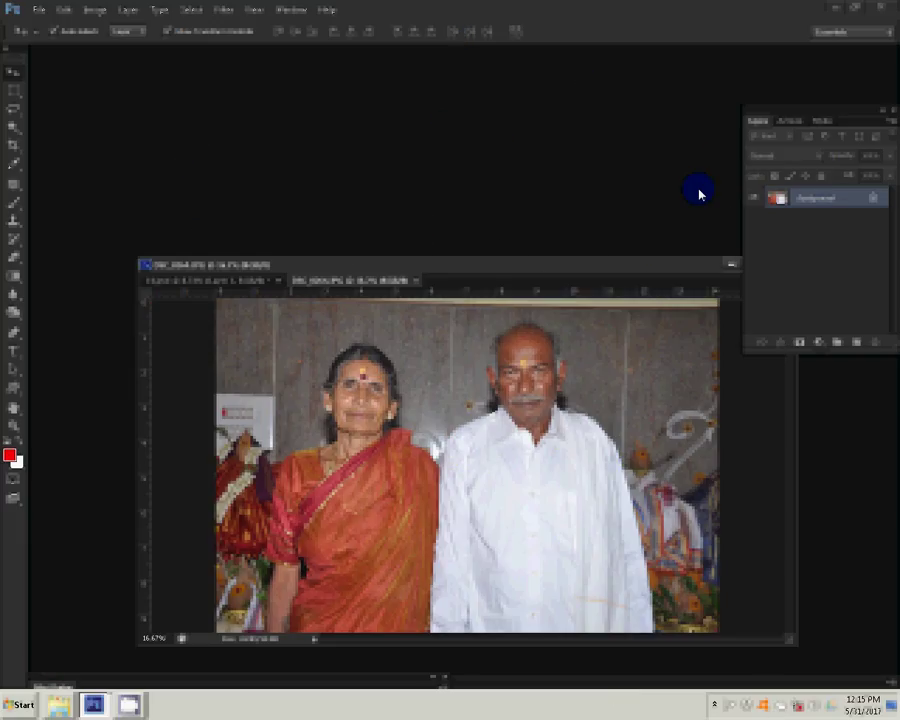
# - Resize DSC_0264 to 6 inches wide (1800 × 1196 px, 300 ppi), then close it unsaved
pyautogui.click(95, 10)
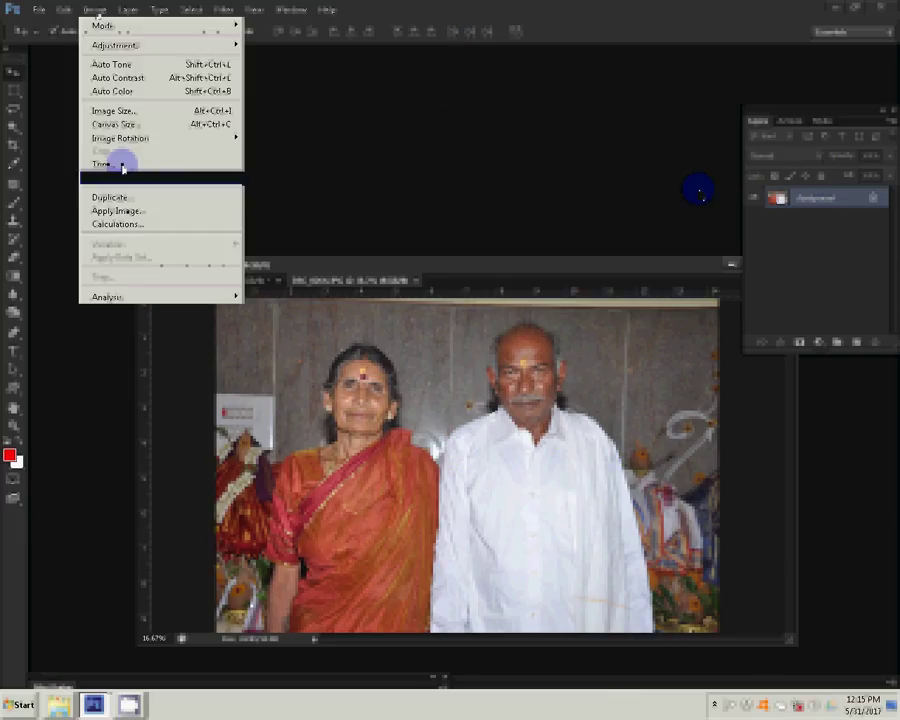
pyautogui.click(113, 110)
pyautogui.click(230, 205)
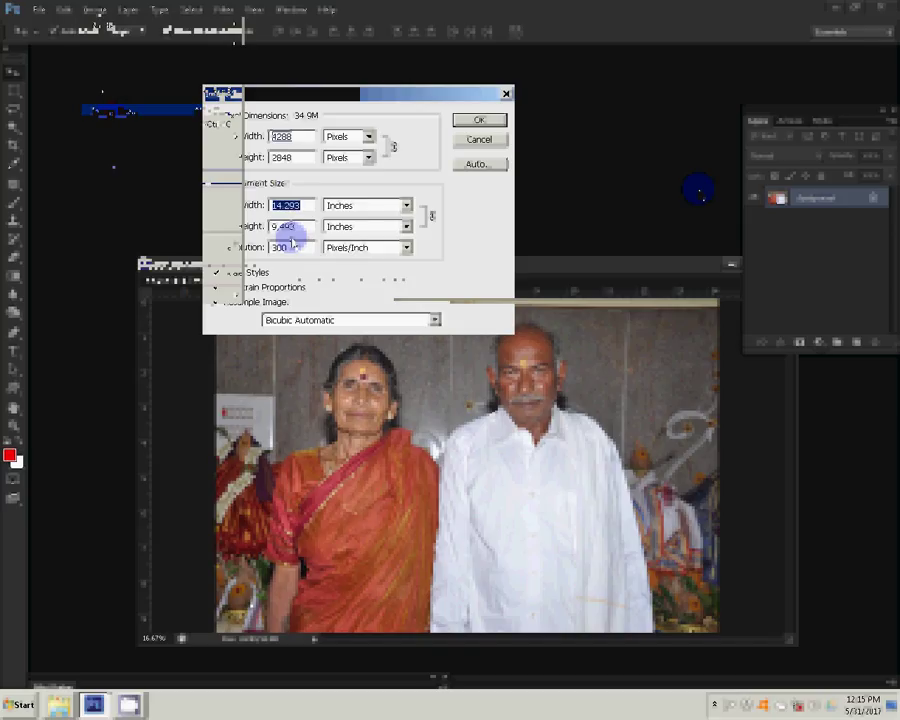
pyautogui.write('6')
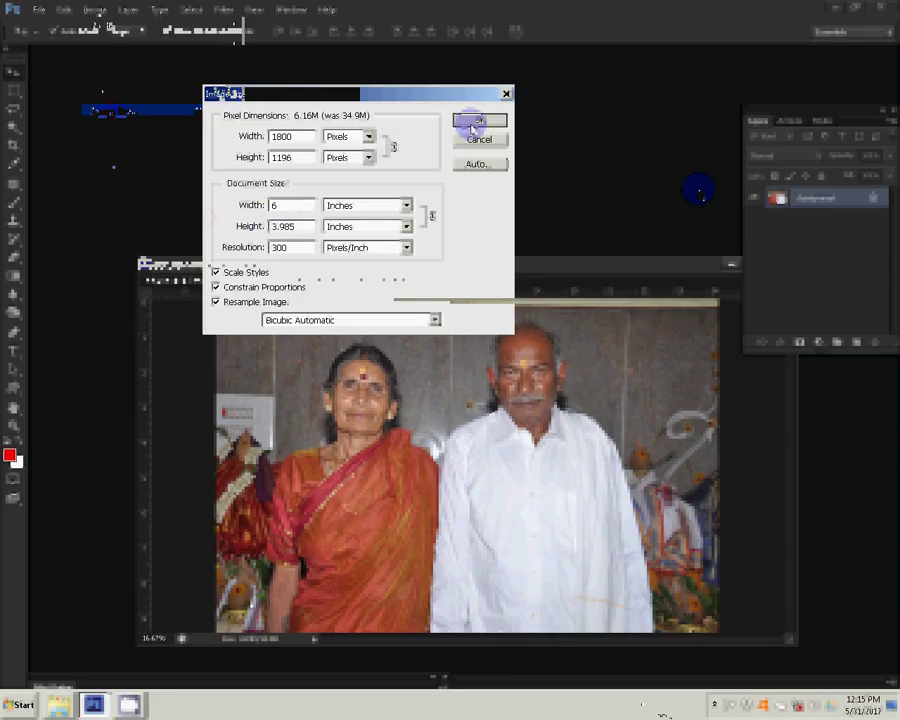
pyautogui.click(470, 121)
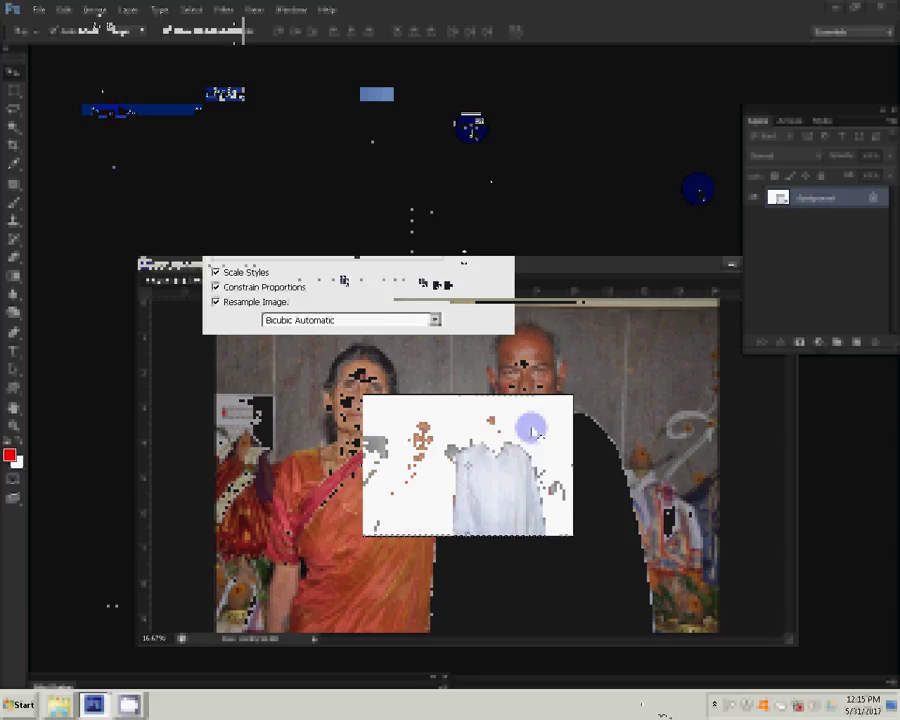
pyautogui.hotkey('ctrl', 'w')
pyautogui.click(490, 260)
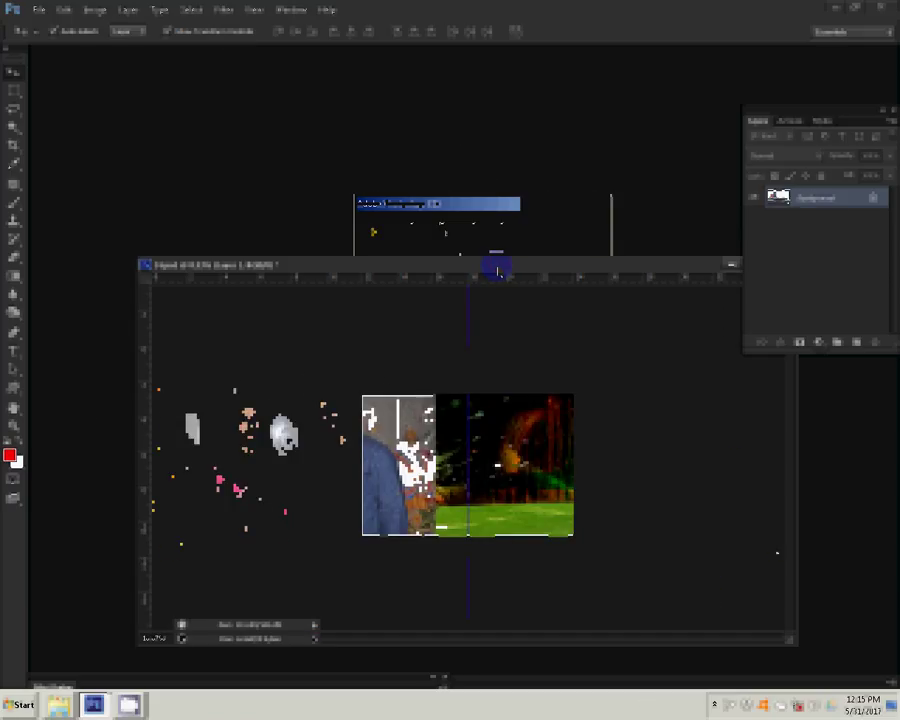
# - Paste the elderly couple's photo into the album as Layer 2 and reopen the mohan folder
pyautogui.click(63, 9)
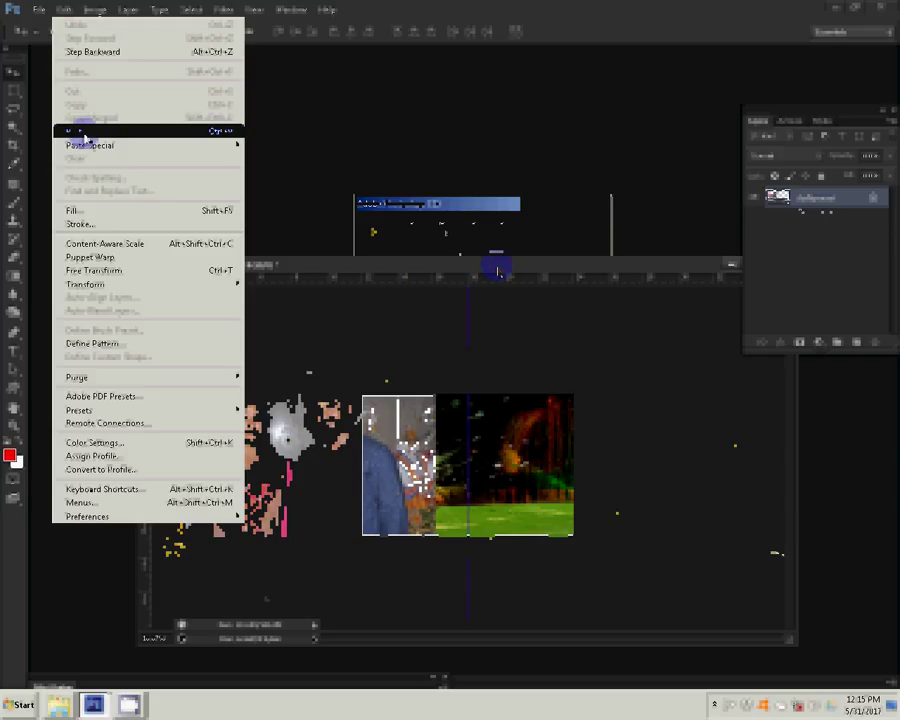
pyautogui.click(85, 133)
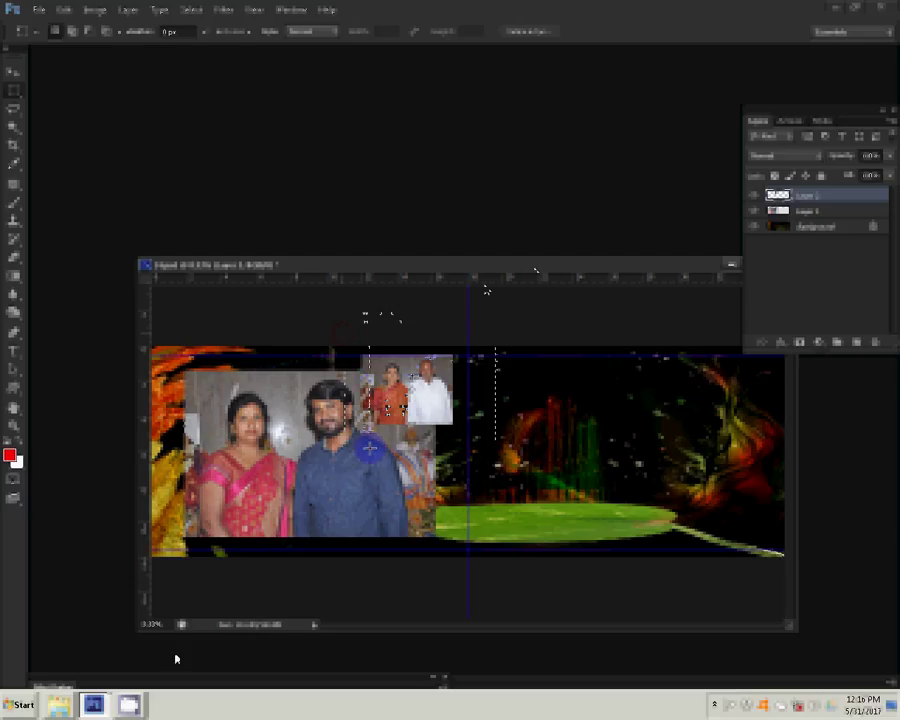
pyautogui.moveTo(58, 705)
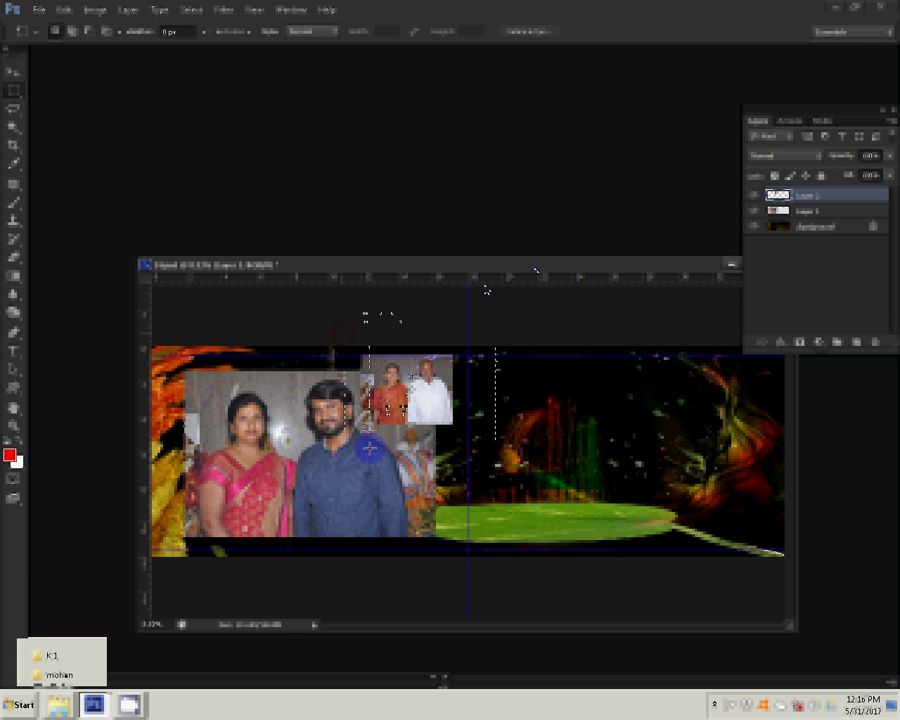
pyautogui.click(60, 674)
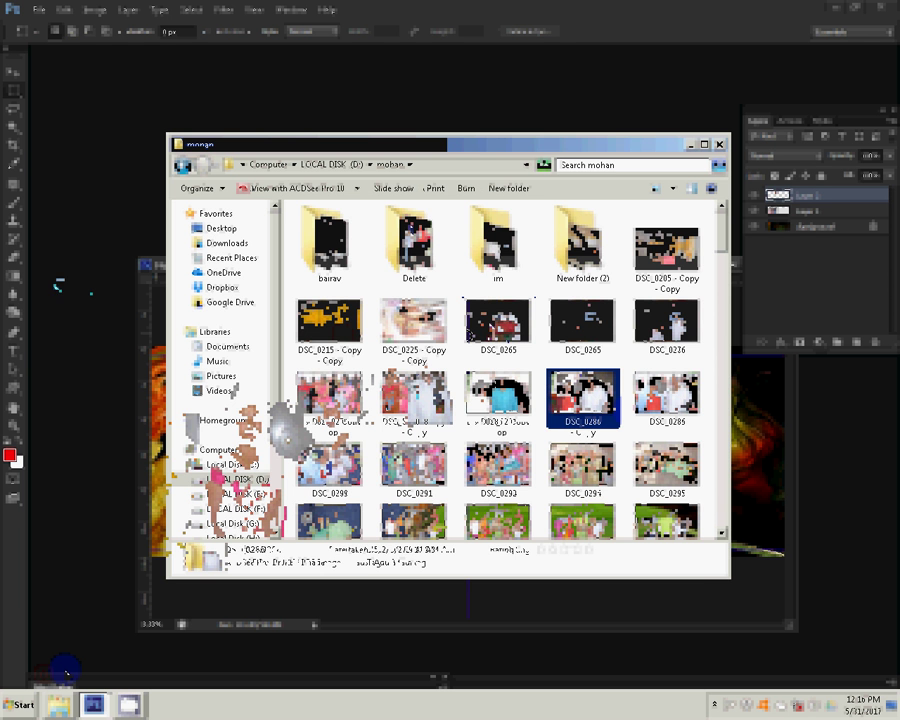
# - Open the photo of the man in white and woman in red from the mohan folder
pyautogui.click(56, 233)
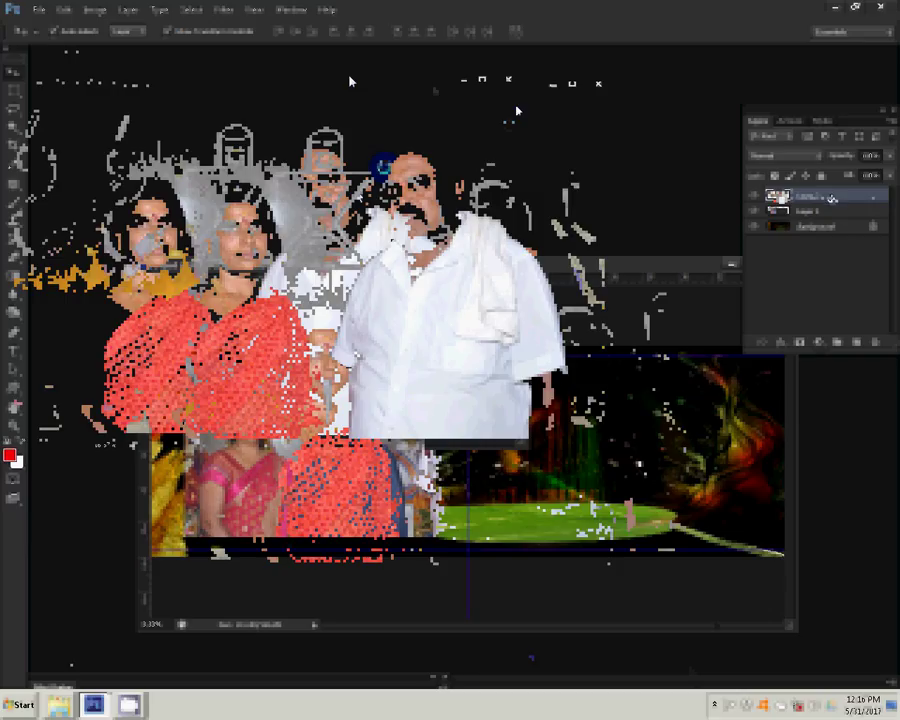
# - Set the man-in-white photo's Image Size width to 6 inches
pyautogui.click(95, 9)
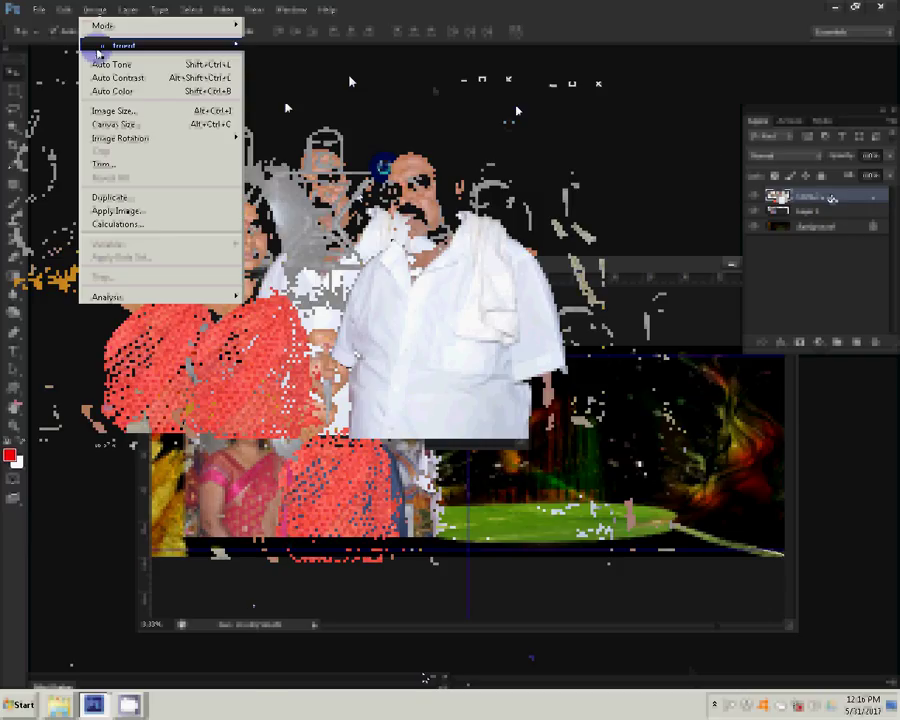
pyautogui.hotkey('alt', 'ctrl', 'i')
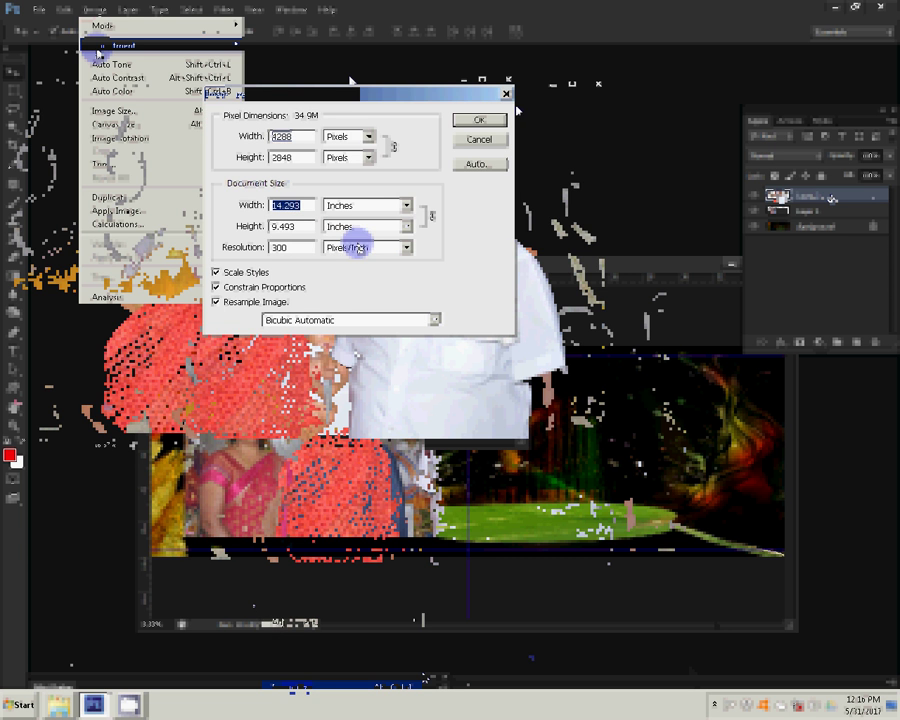
pyautogui.write('6')
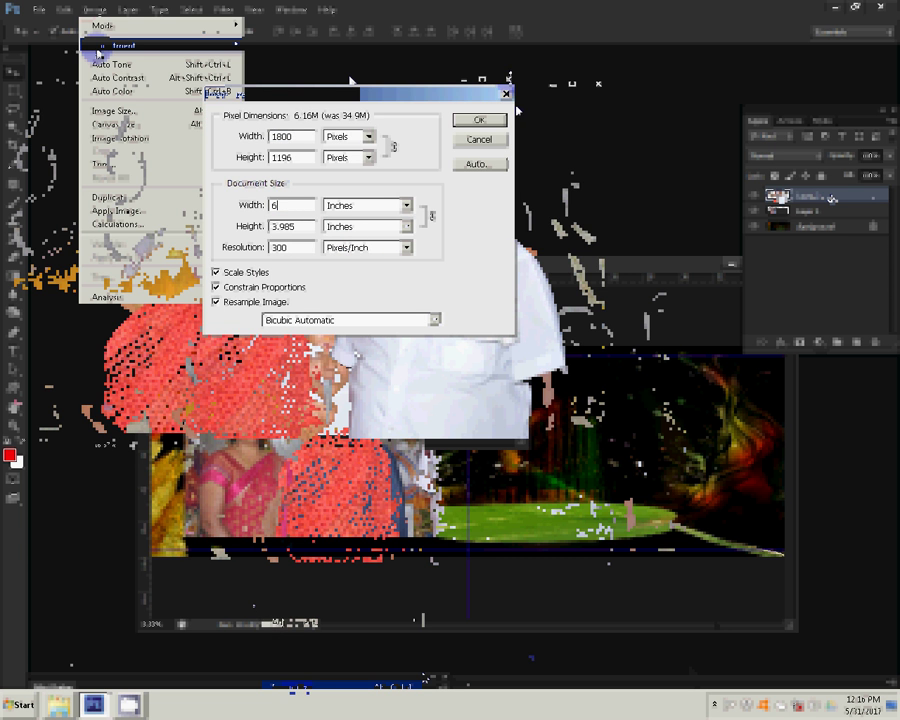
pyautogui.click(486, 120)
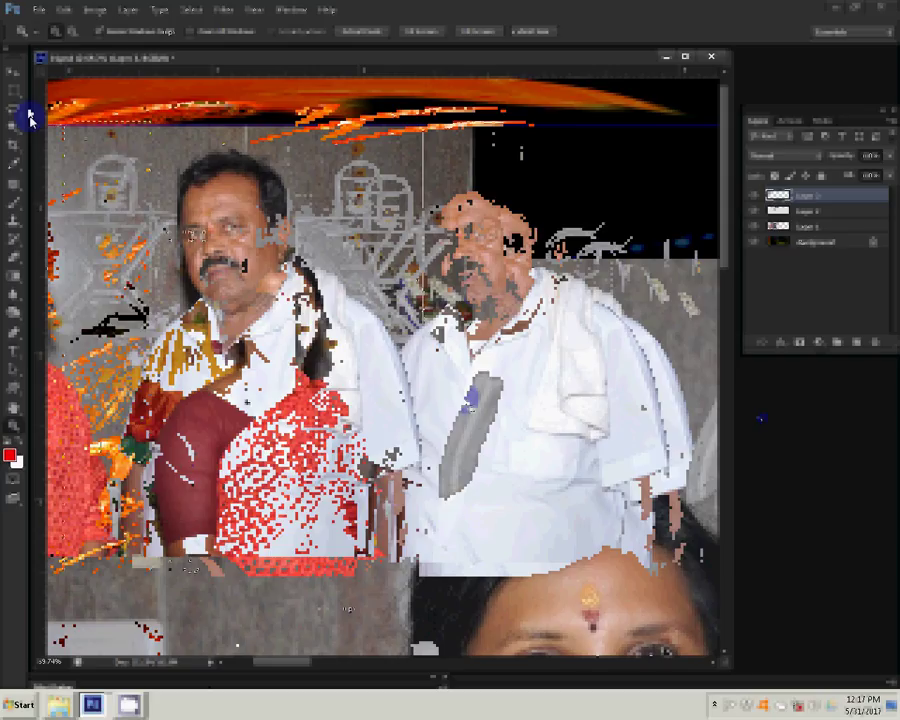
# - Try copying the photo and dismiss the 'selected area is empty' error
pyautogui.hotkey('ctrl', 'c')
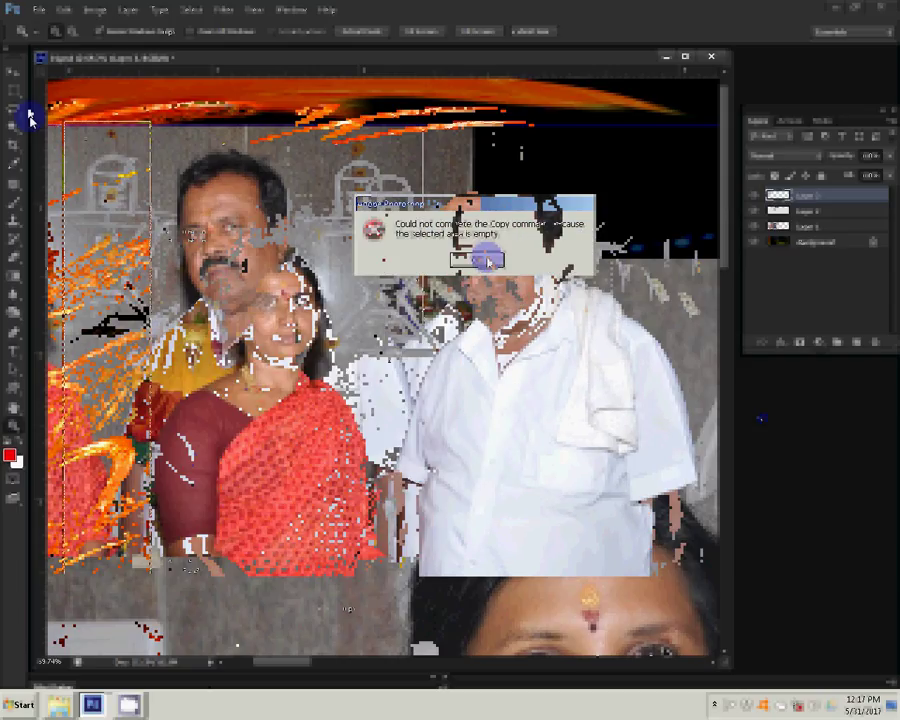
pyautogui.click(487, 262)
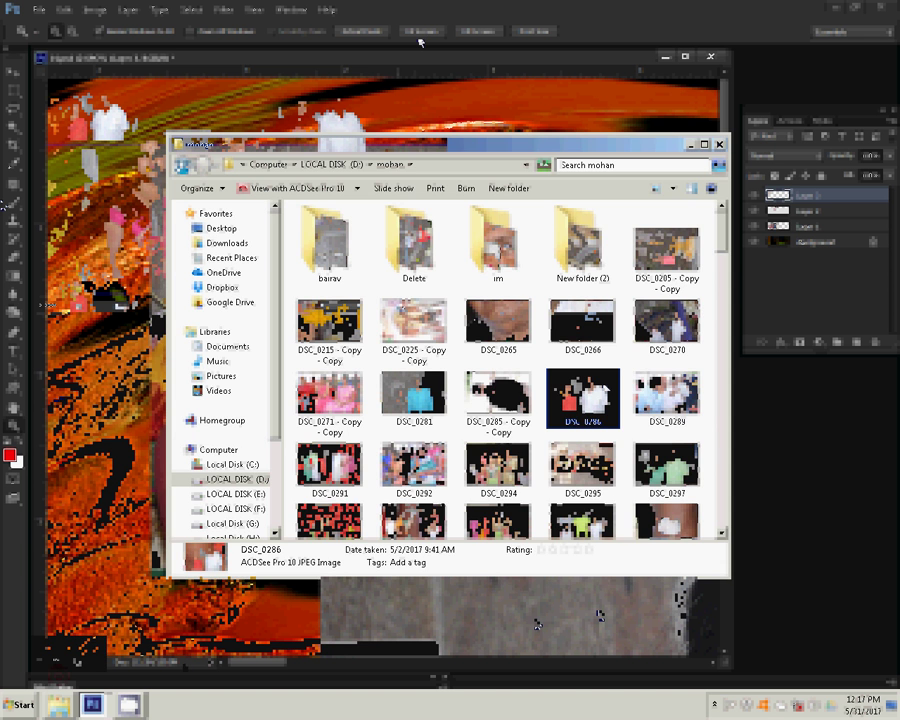
# - File DSC_0286 into the bairav folder and open DSC_0281 in Photoshop
pyautogui.moveTo(578, 405)
pyautogui.mouseDown()
pyautogui.moveTo(323, 248)
pyautogui.moveTo(416, 250)
pyautogui.mouseUp()
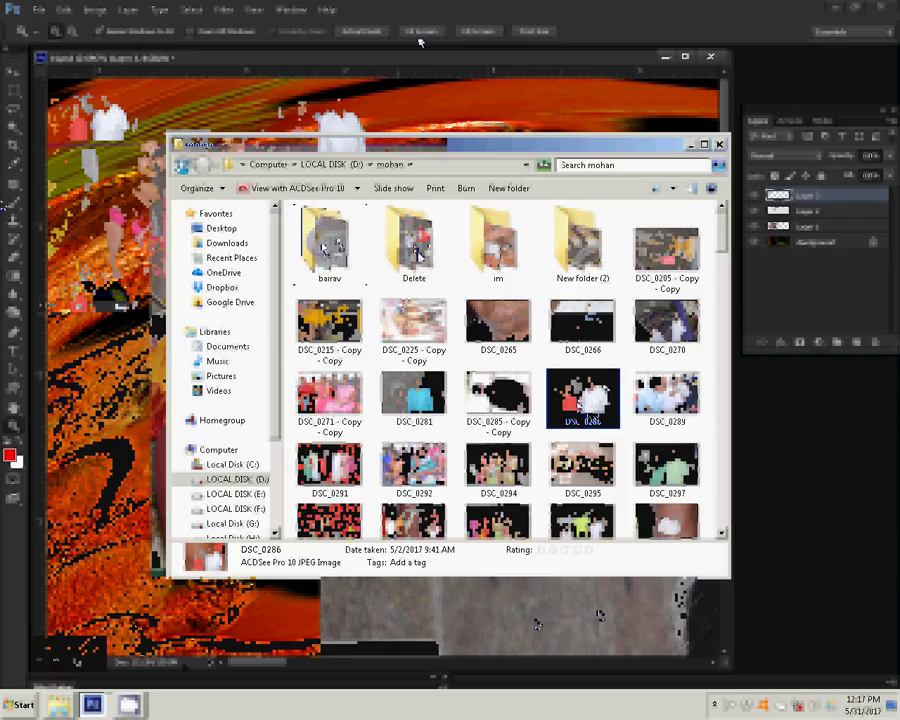
pyautogui.click(422, 400)
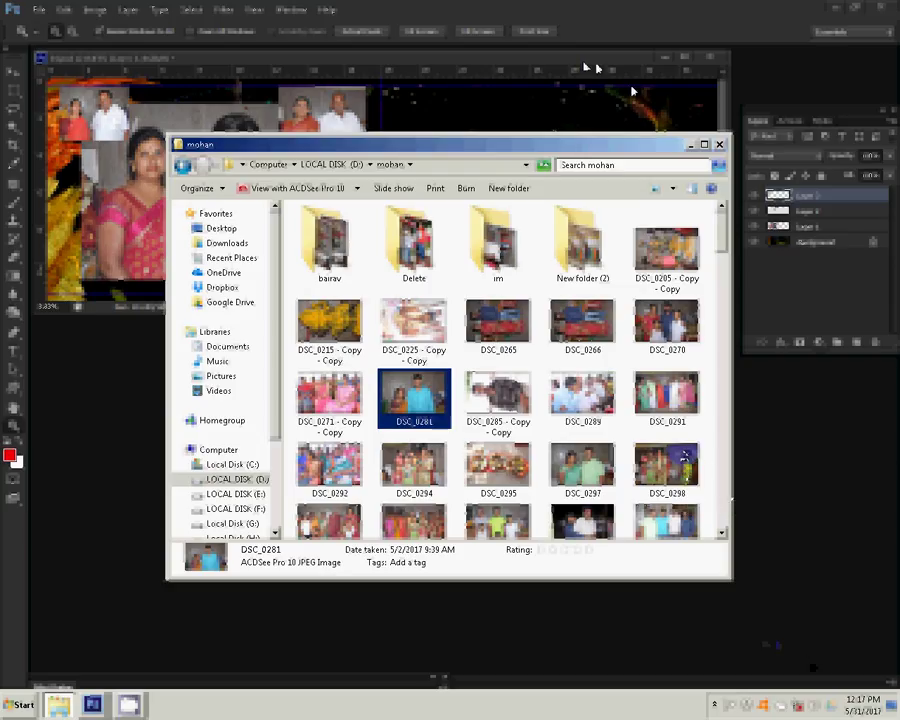
pyautogui.click(831, 519)
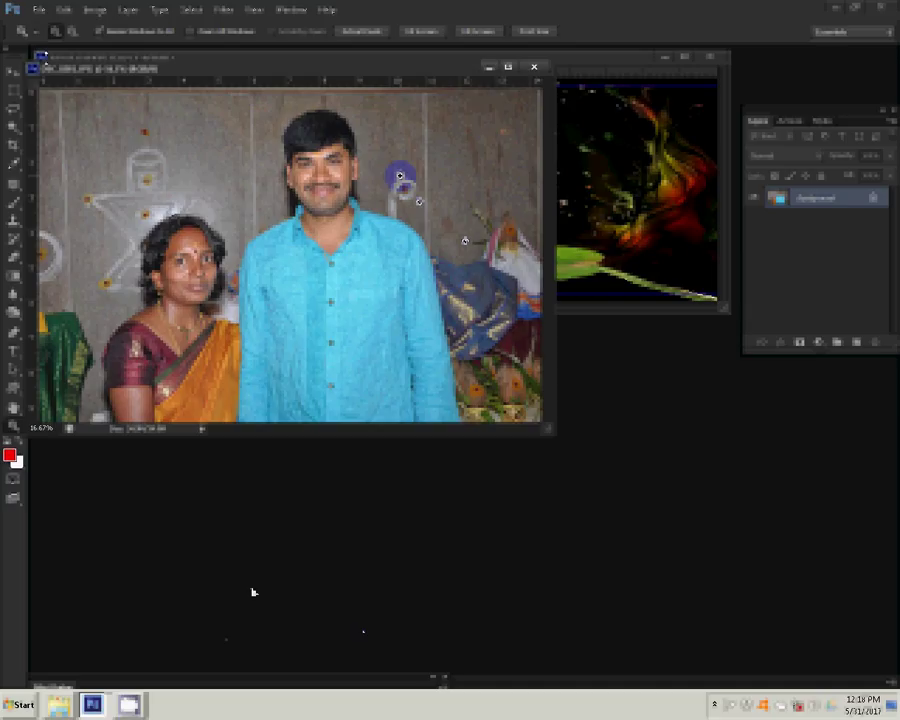
# - Shrink DSC_0281 with Image Size to a smaller document width, 1800 × 1196 px
pyautogui.click(95, 10)
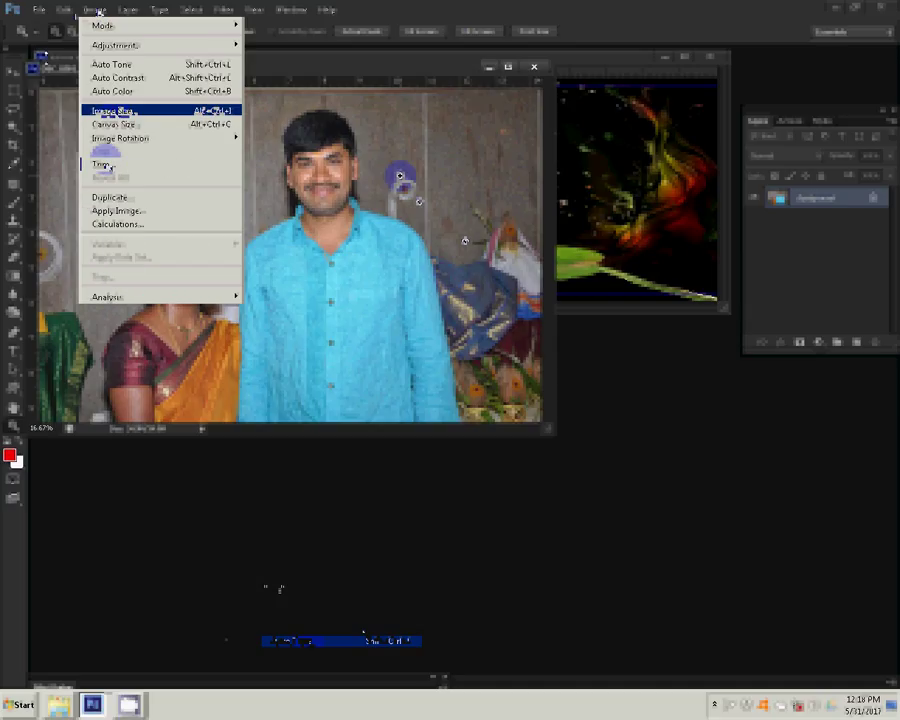
pyautogui.click(112, 110)
pyautogui.press('Tab')
pyautogui.press('Tab')
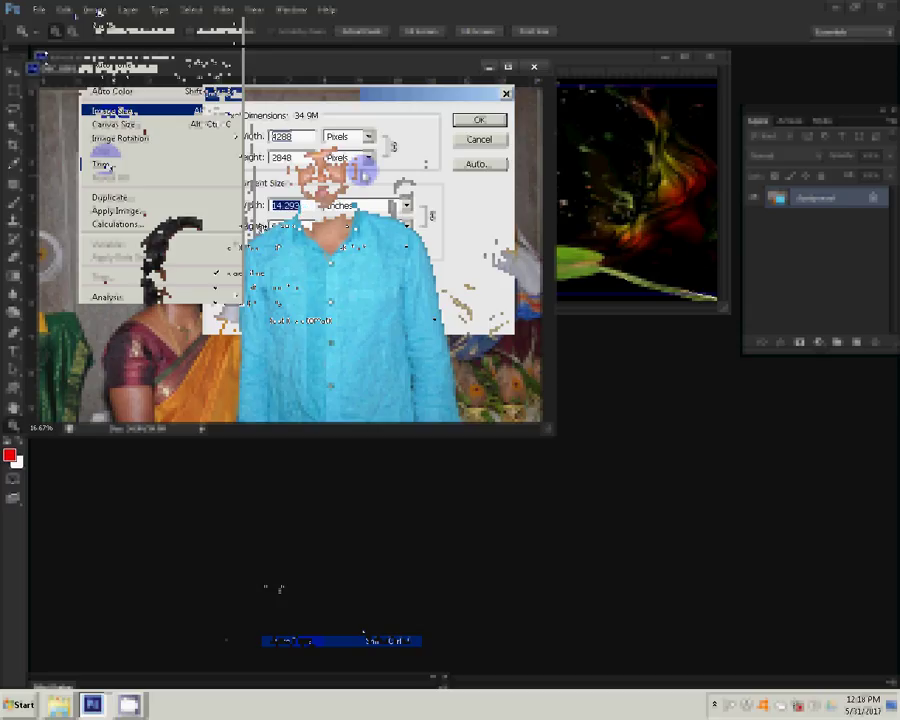
pyautogui.write('5')
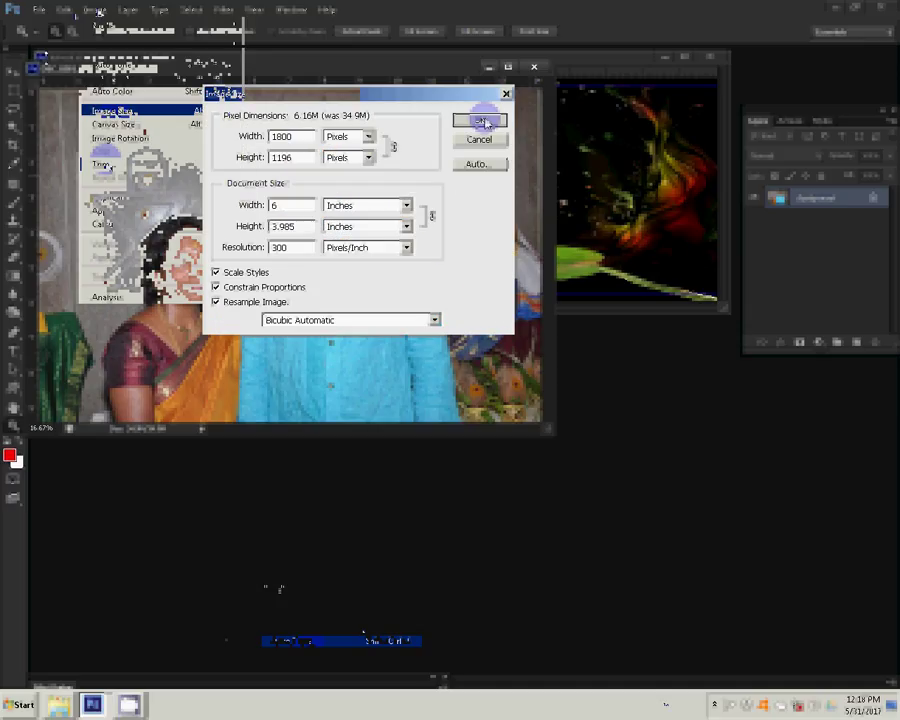
pyautogui.click(484, 120)
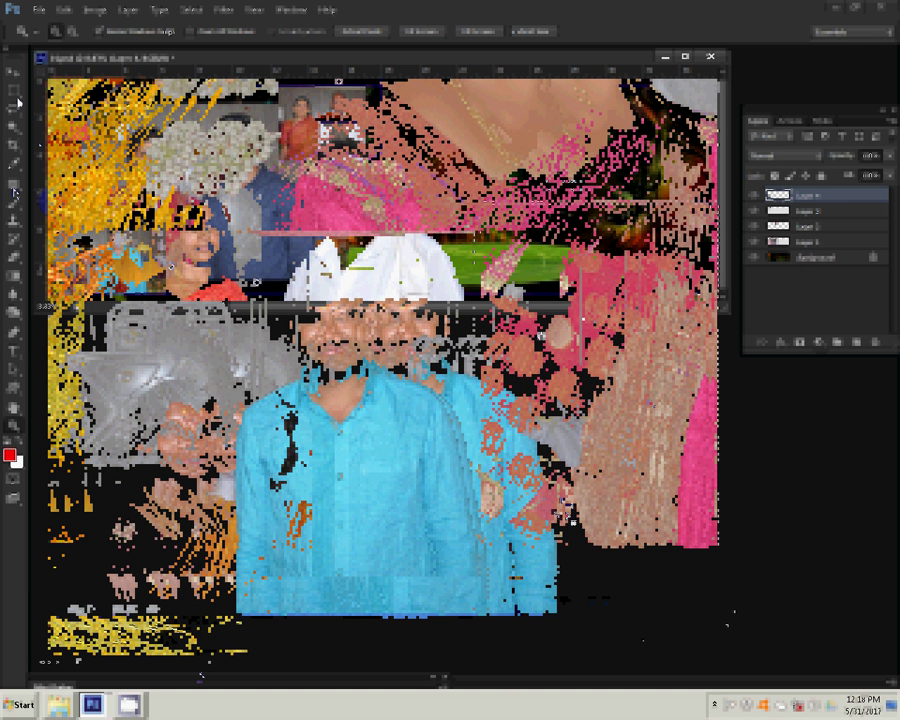
# - Place the blue-shirt photo at the spread's lower left and reopen the mohan folder
pyautogui.click(15, 92)
pyautogui.click(155, 660)
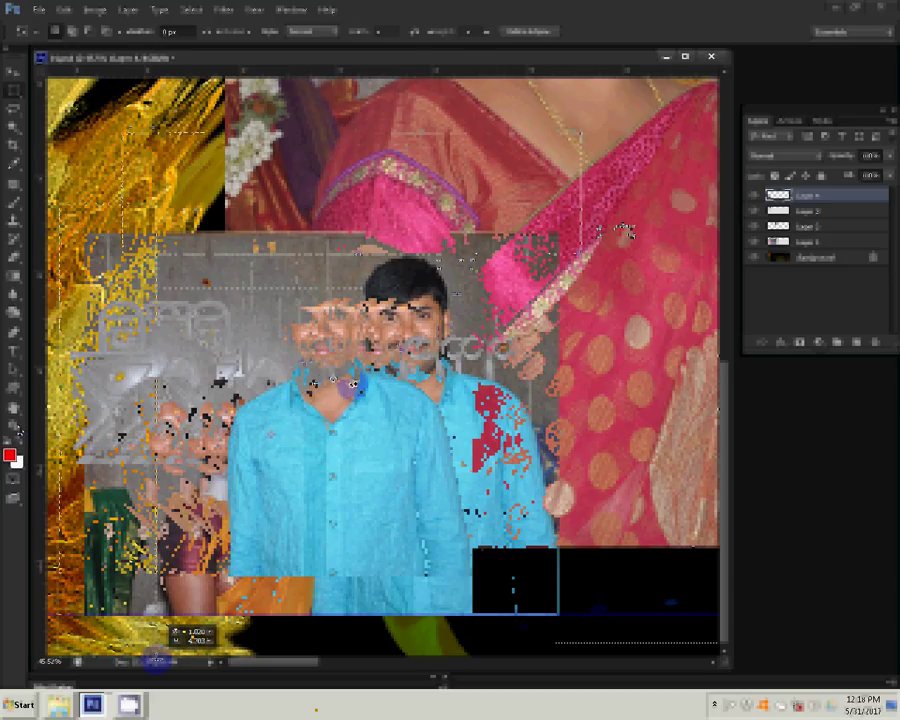
pyautogui.press('z')
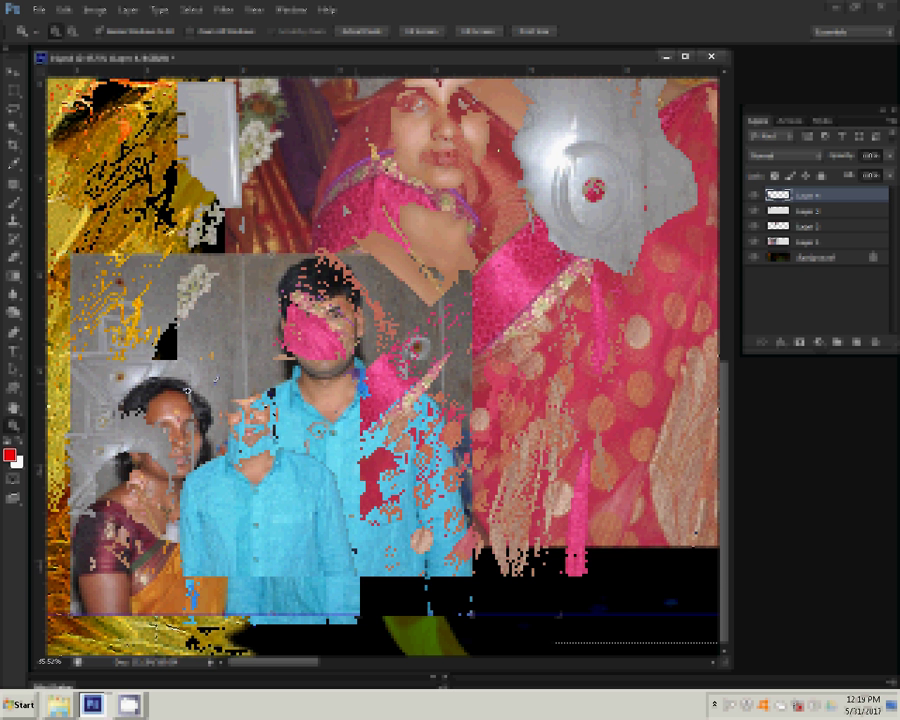
pyautogui.doubleClick(45, 660)
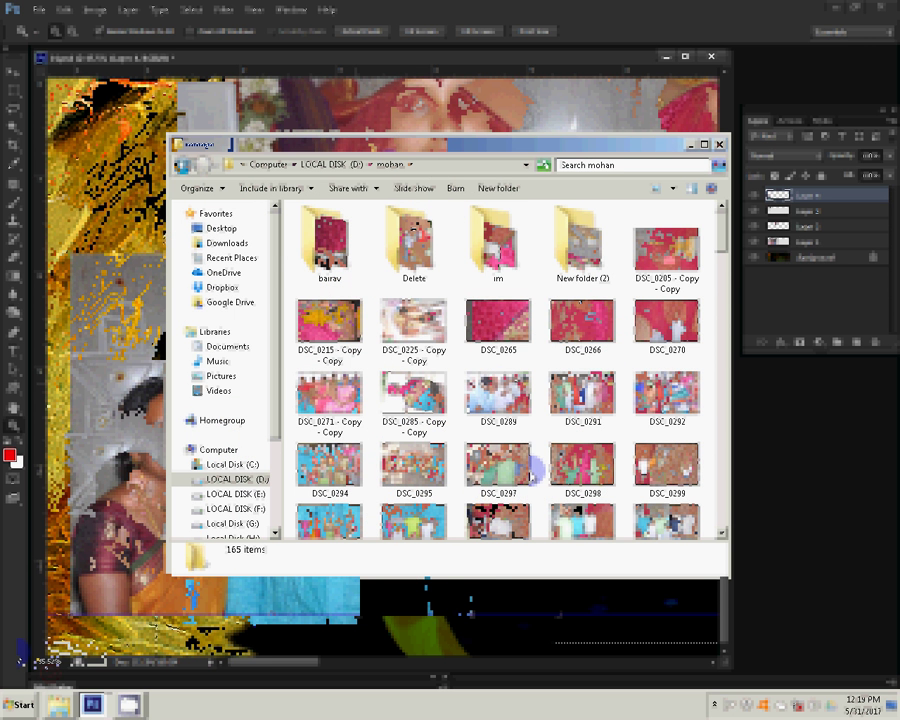
# - Select the DSC_0297 couple photo in the mohan folder to open it in Photoshop
pyautogui.click(530, 474)
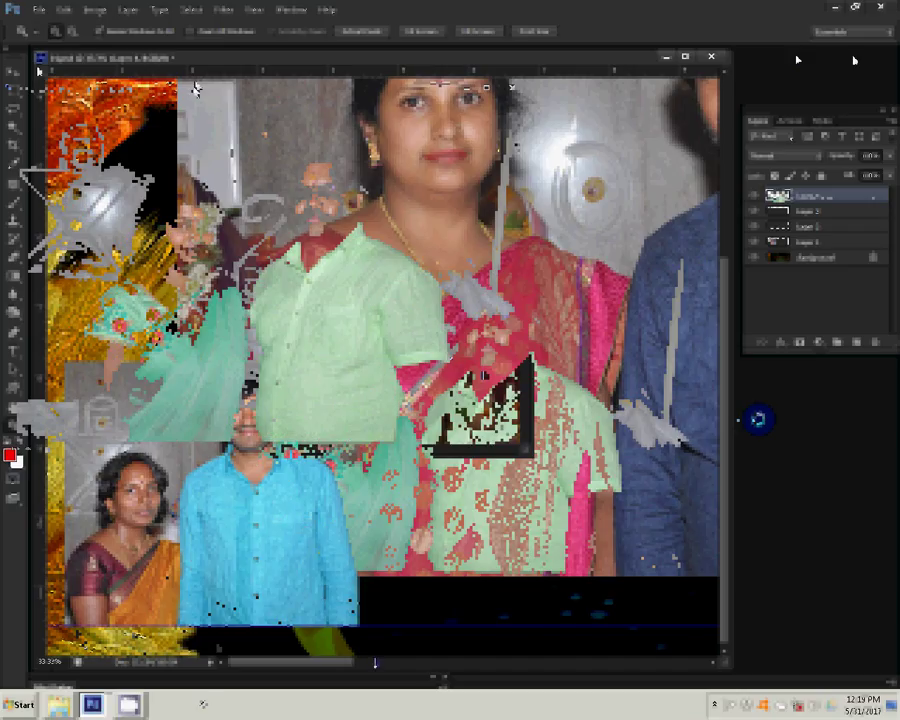
# - Resize DSC_0297 to a 3-inch document width (900×598 px), then close it
pyautogui.click(95, 9)
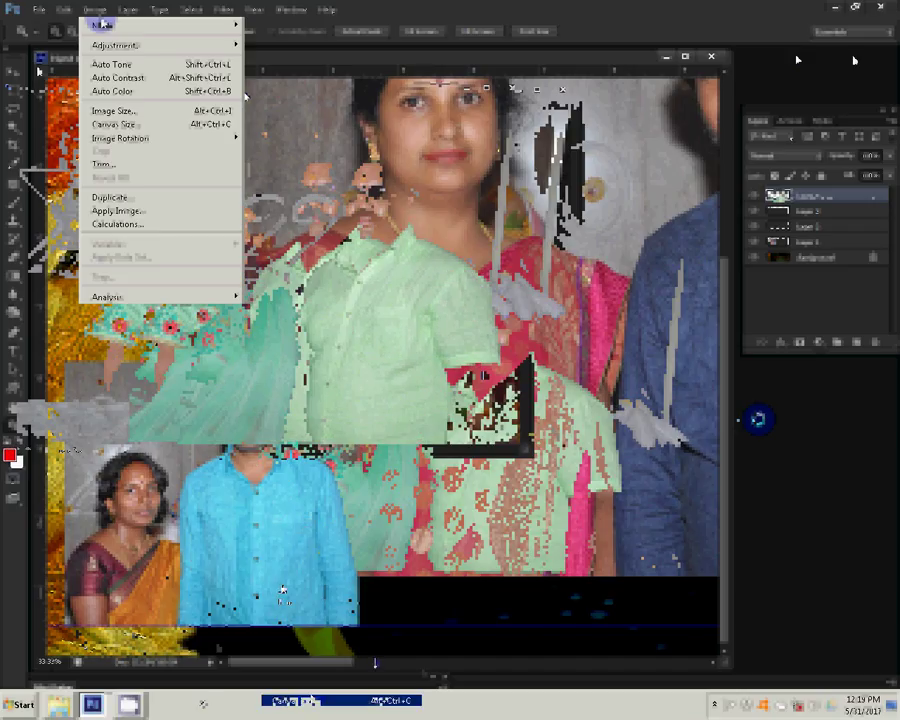
pyautogui.click(127, 115)
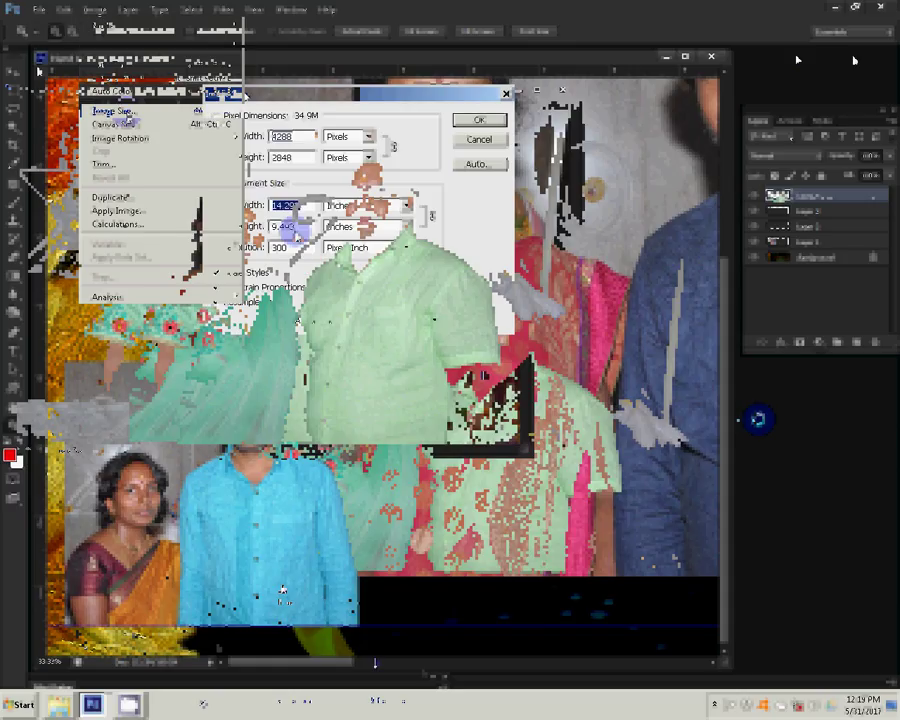
pyautogui.write('10')
pyautogui.press('BackSpace')
pyautogui.press('BackSpace')
pyautogui.write('3')
pyautogui.click(481, 121)
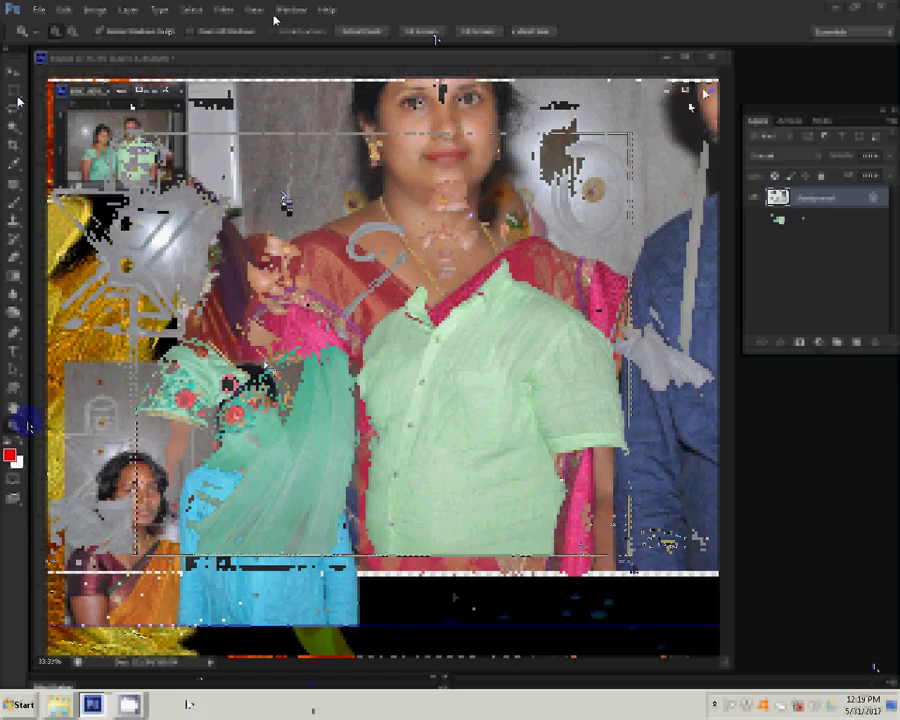
pyautogui.hotkey('ctrl', 'w')
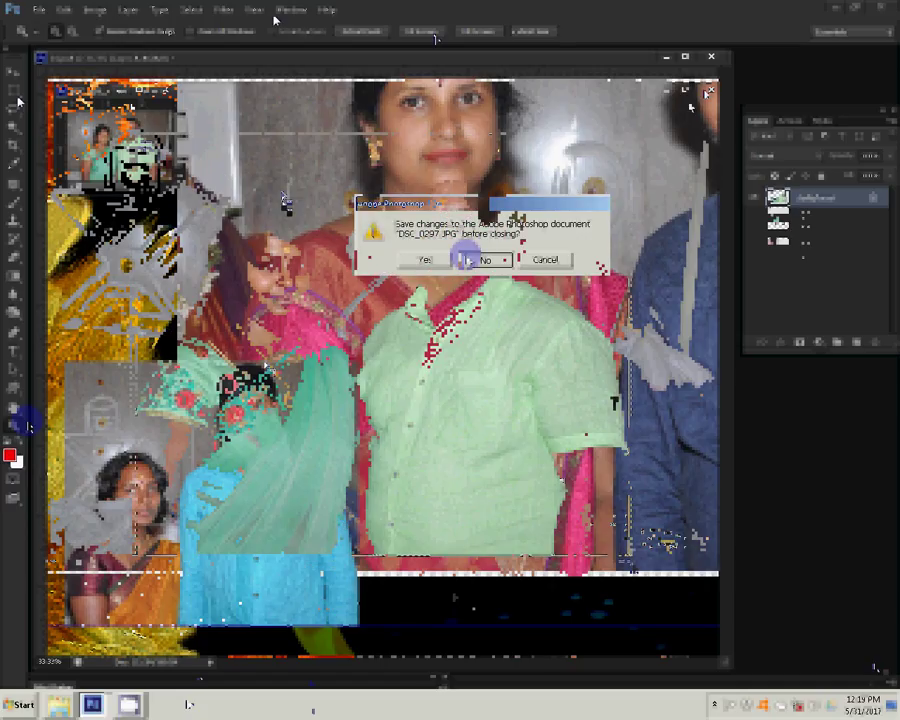
# - Close DSC_0297 without saving and switch to the Move tool to check the placed photo
pyautogui.click(468, 259)
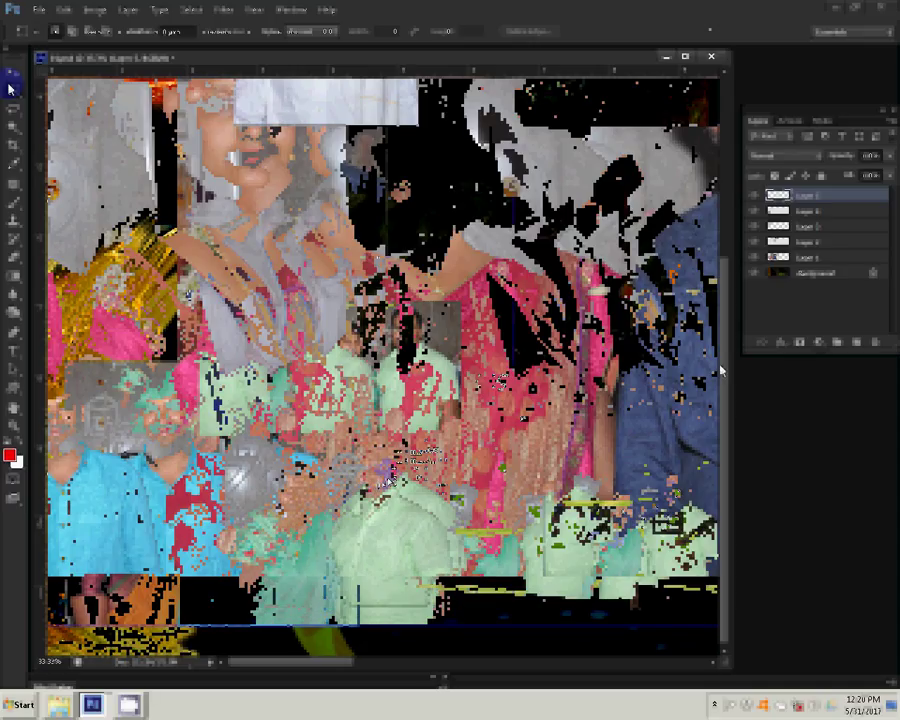
pyautogui.press('v')
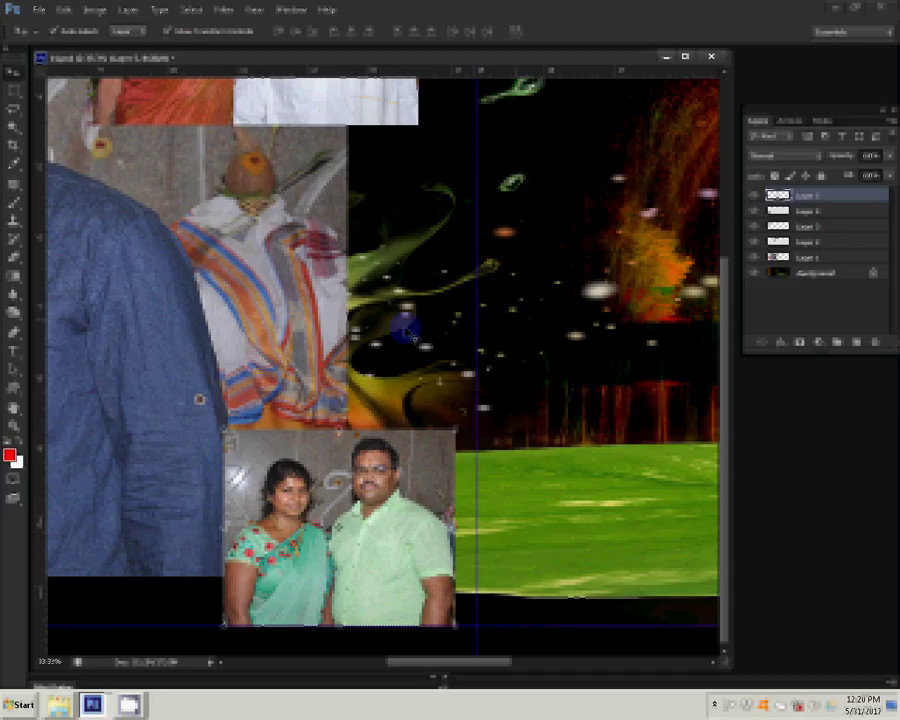
# - Move DSC_0297 into bairav, then open DSC_0271 - Copy, DSC_0289, DSC_0291 and DSC_0292 in Photoshop
pyautogui.click(72, 660)
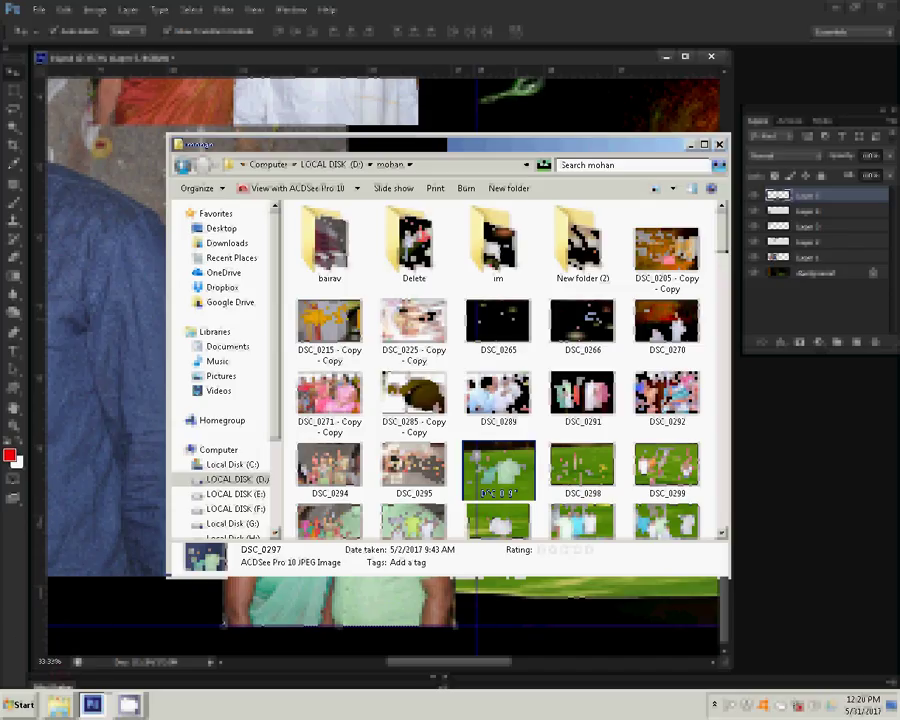
pyautogui.moveTo(498, 468); pyautogui.dragTo(328, 255)
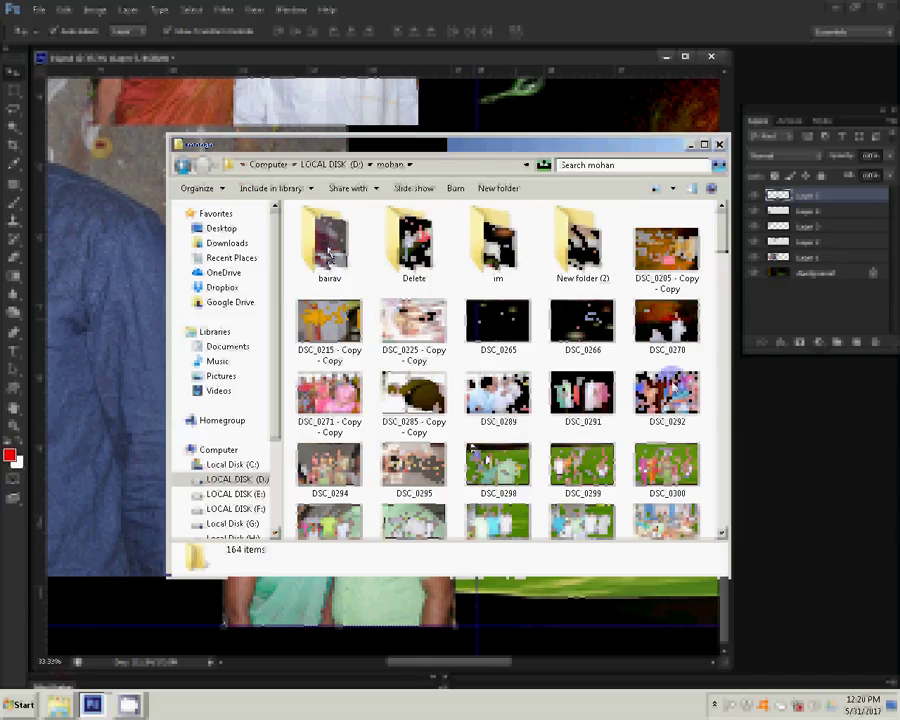
pyautogui.click(330, 395)
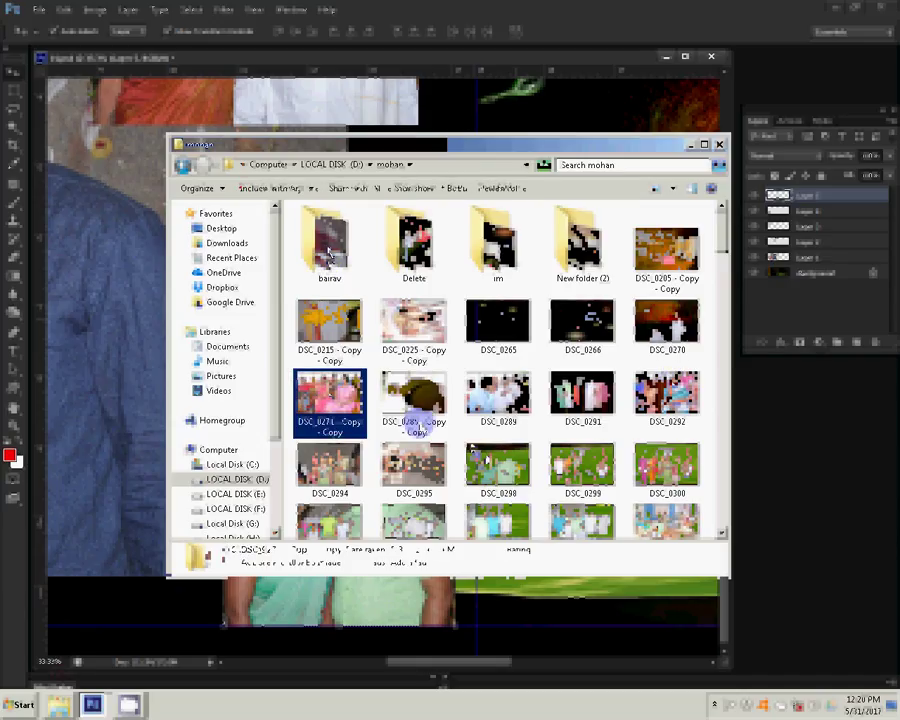
pyautogui.keyDown('ctrl'); pyautogui.click(498, 395); pyautogui.keyUp('ctrl')
pyautogui.keyDown('ctrl'); pyautogui.click(582, 395); pyautogui.keyUp('ctrl')
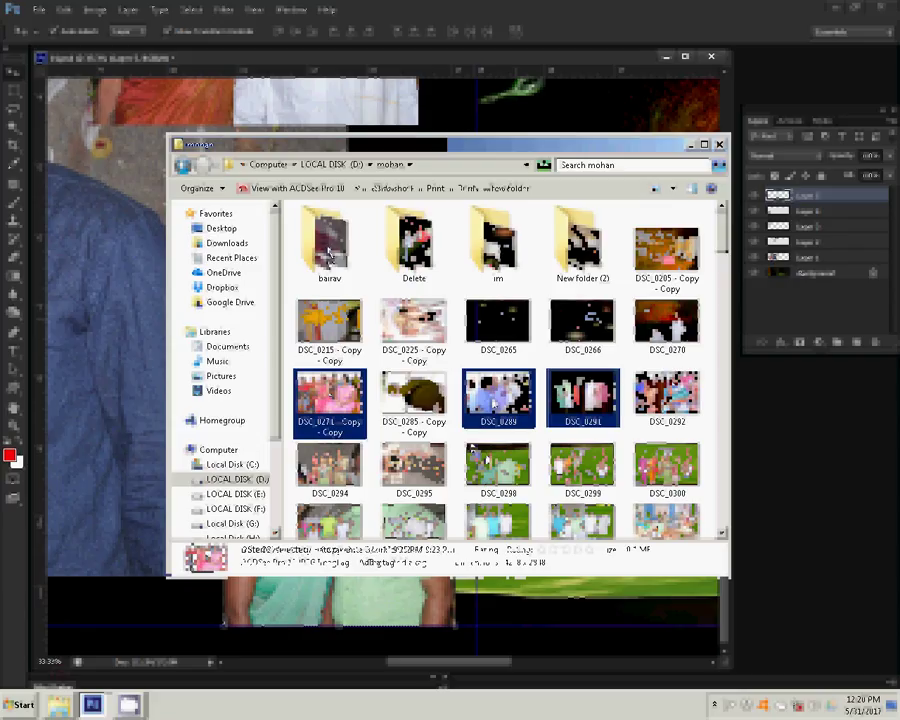
pyautogui.keyDown('ctrl'); pyautogui.click(667, 398); pyautogui.keyUp('ctrl')
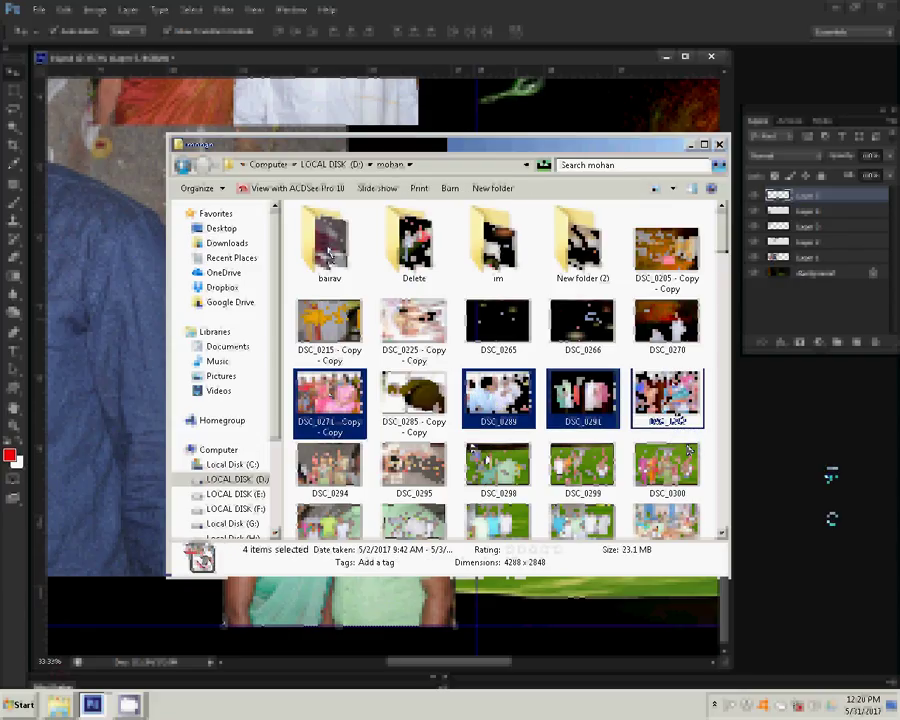
pyautogui.click(800, 473)
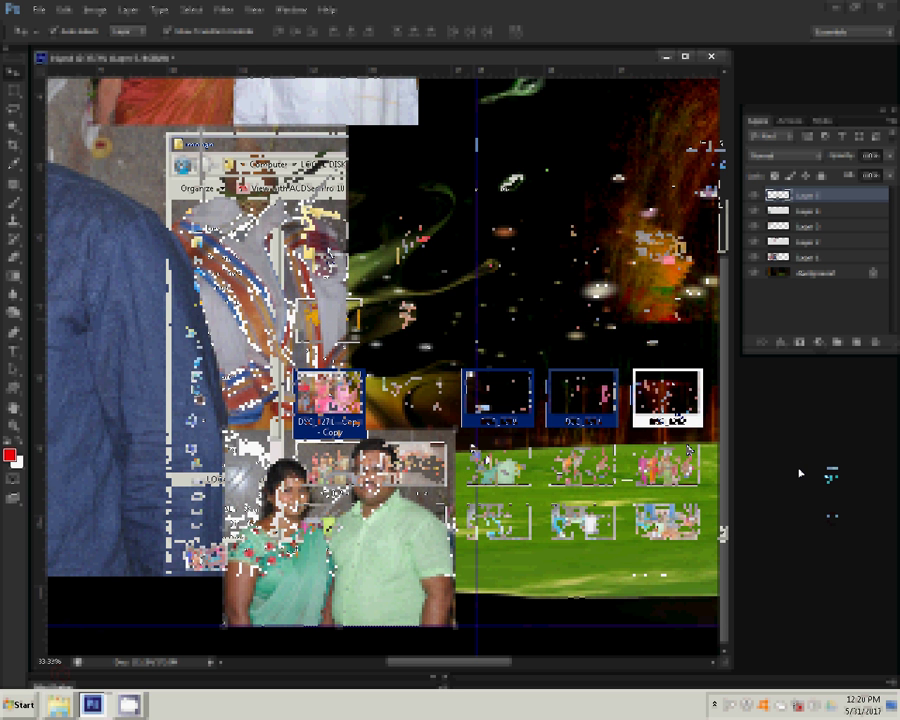
pyautogui.click(800, 473)
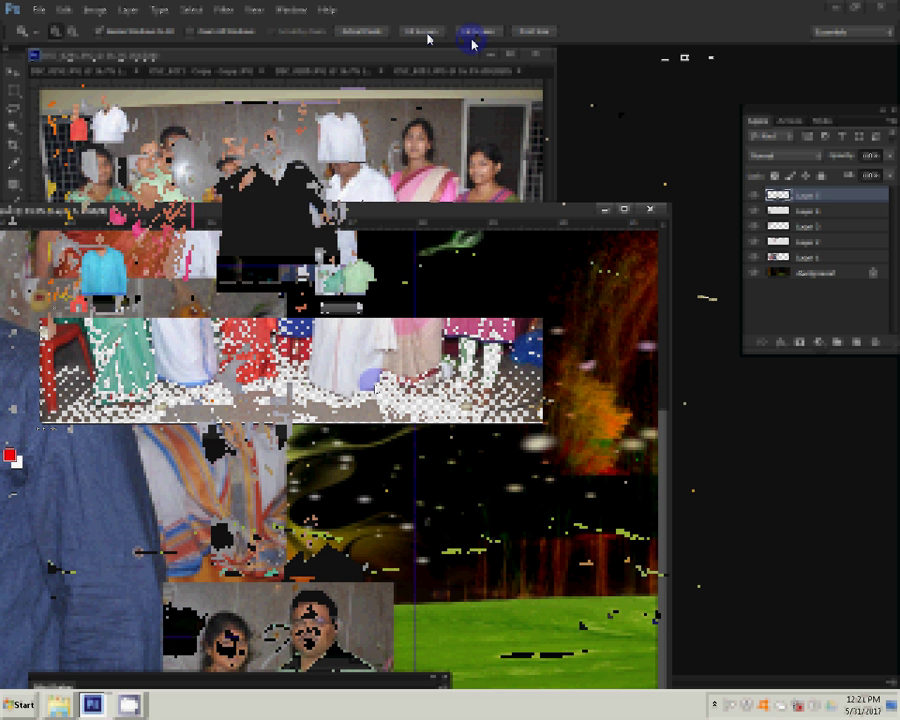
# - Bring up the Image Size settings for the seven-member group photo
pyautogui.click(95, 10)
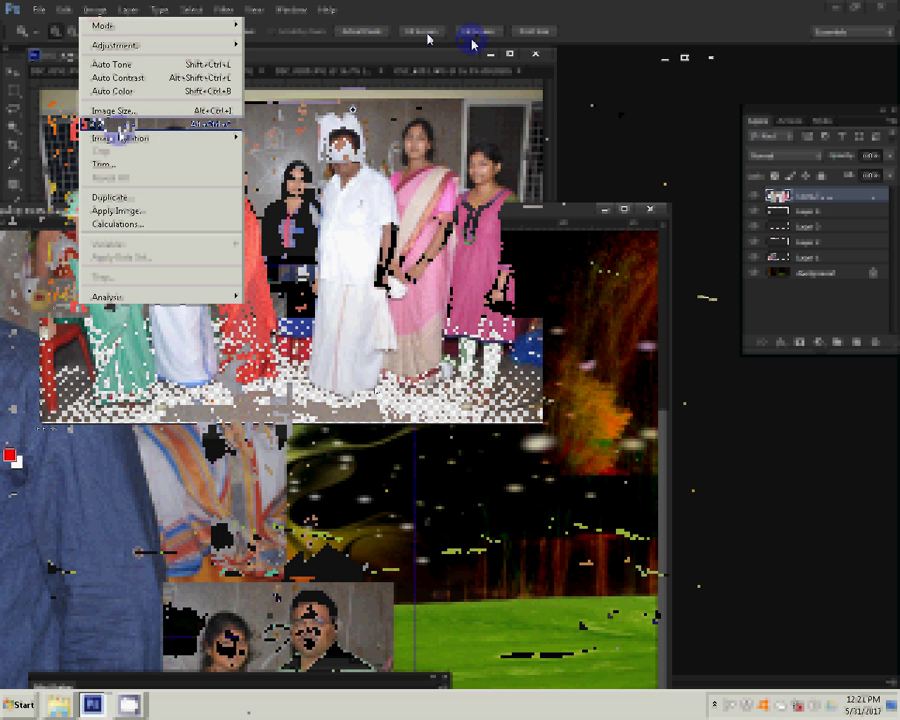
pyautogui.click(108, 107)
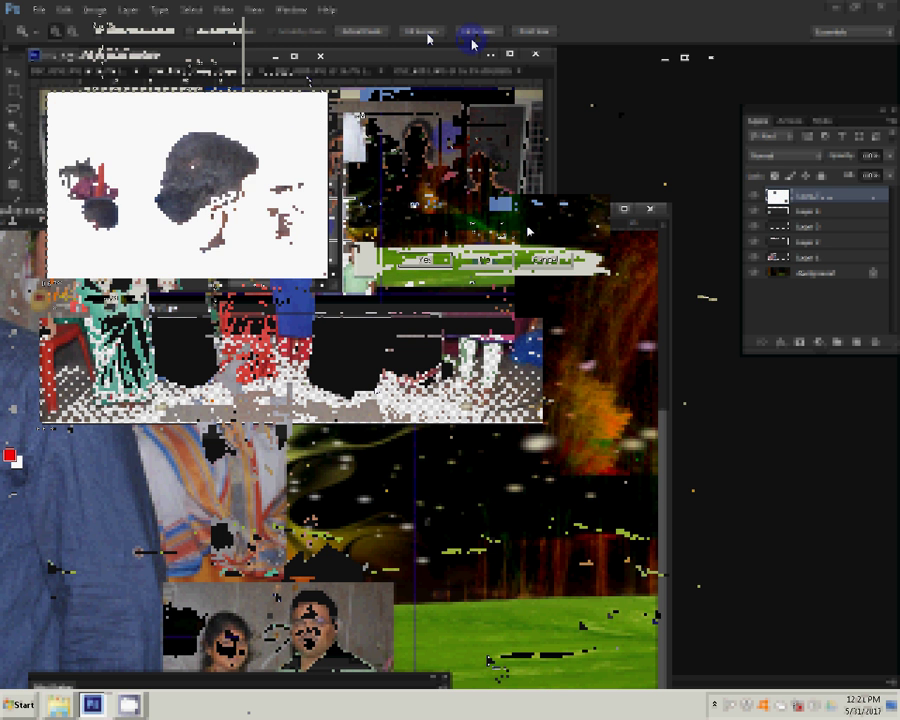
# - Open Color Balance twice and cancel both times, leaving the colours unchanged
pyautogui.hotkey('ctrl', 'b')
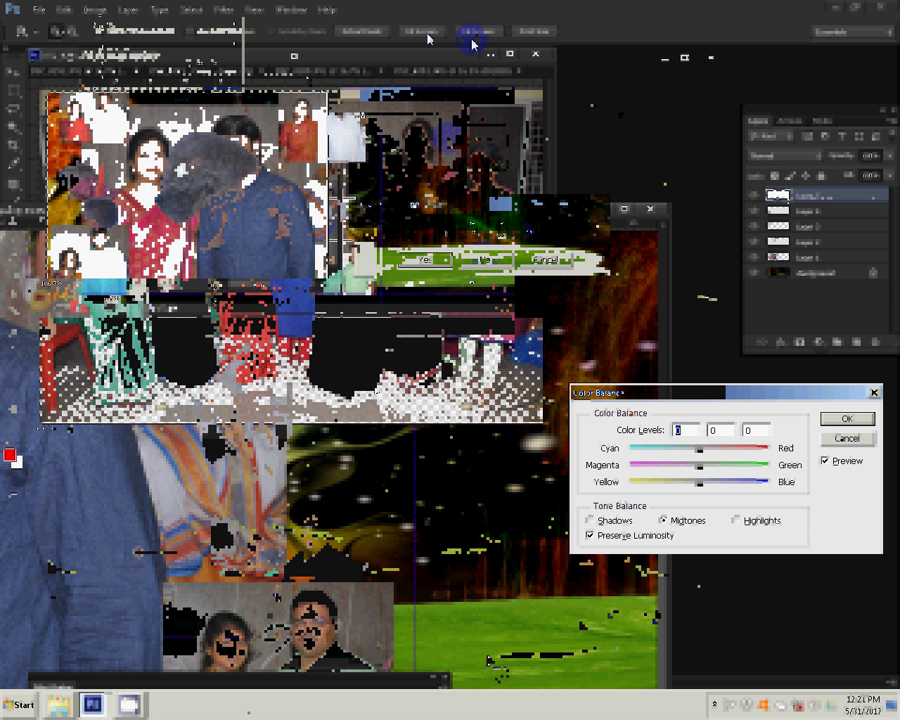
pyautogui.press('Escape')
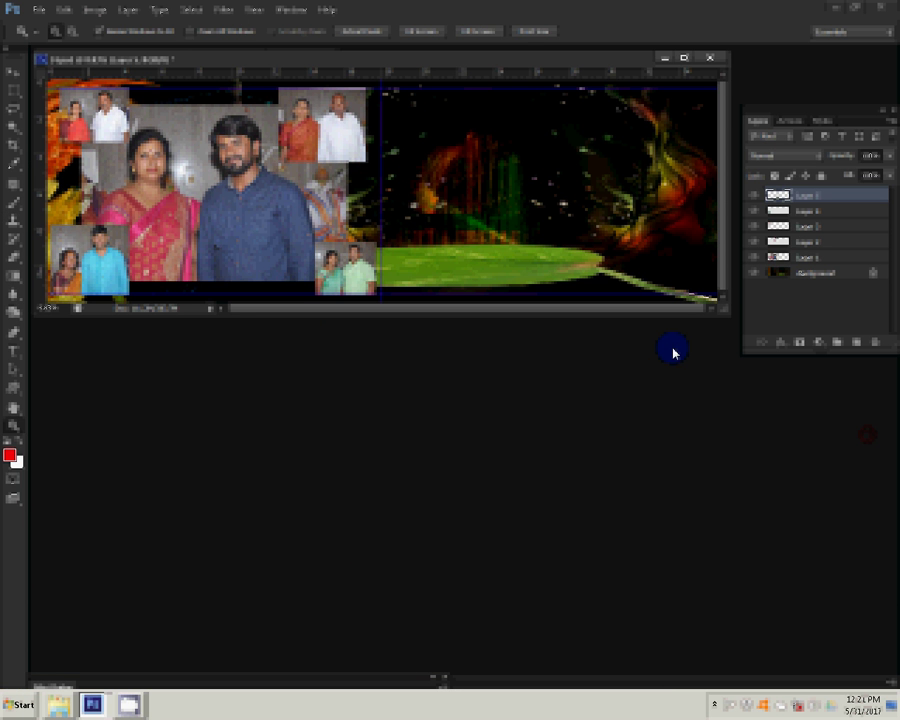
pyautogui.hotkey('ctrl', 'b')
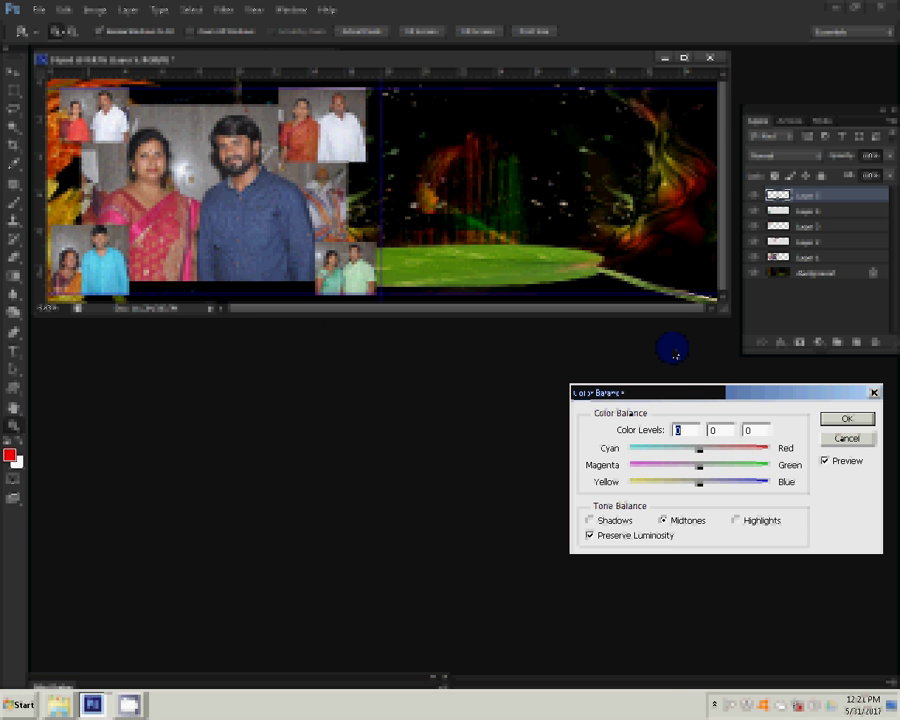
pyautogui.press('Escape')
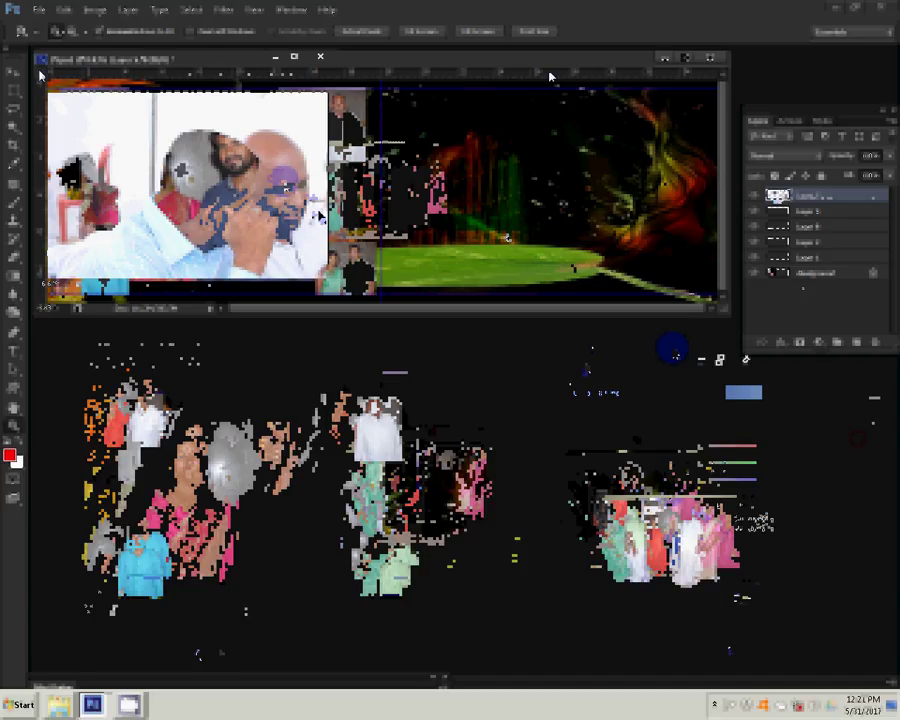
# - Resize the seated-men photo to an 8-inch document width
pyautogui.click(95, 10)
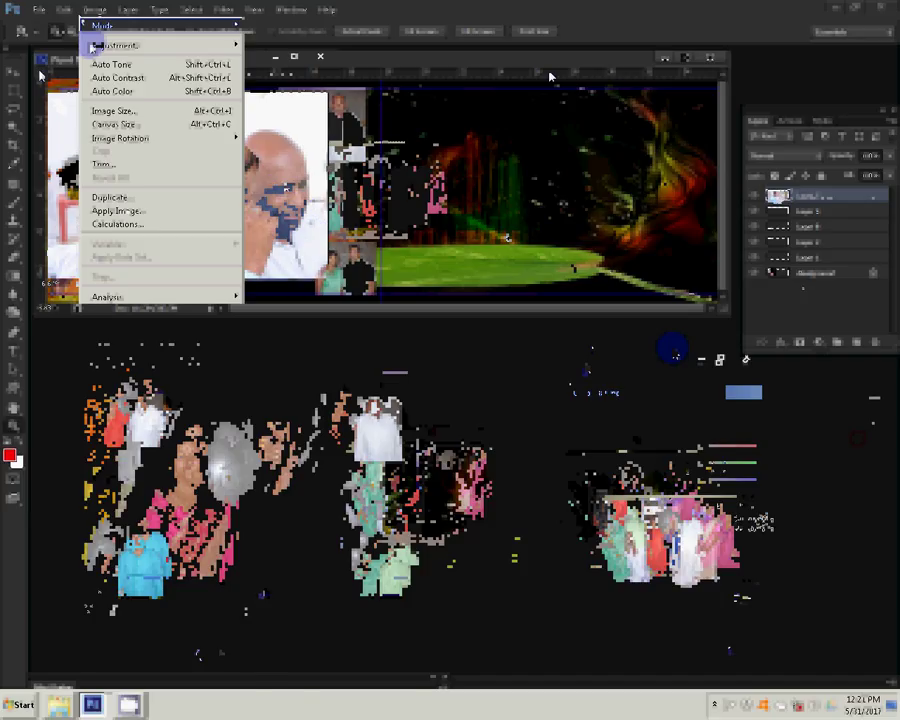
pyautogui.click(115, 109)
pyautogui.press('Tab')
pyautogui.press('Tab')
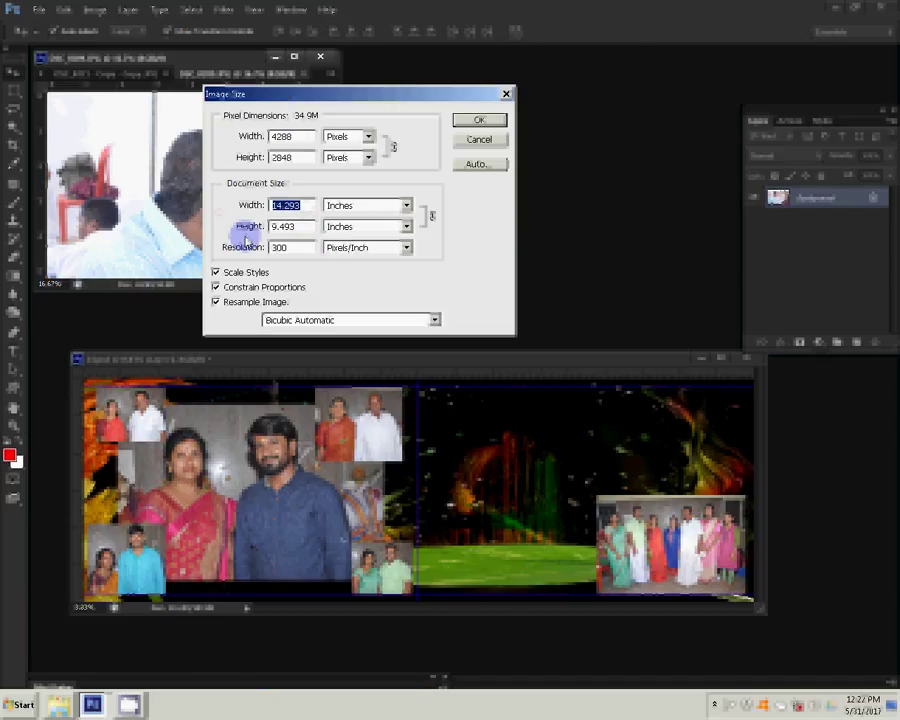
pyautogui.write('8')
pyautogui.press('Return')
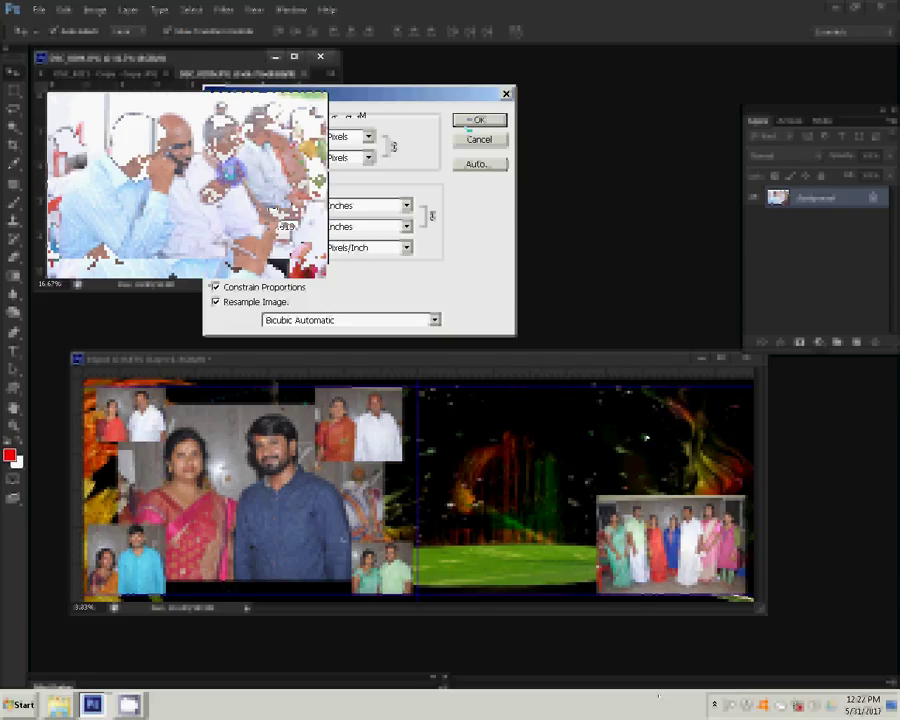
# - Place it above the group photo, close the source unsaved, and set the next photo's width to 8
pyautogui.moveTo(620, 428); pyautogui.dragTo(681, 440)
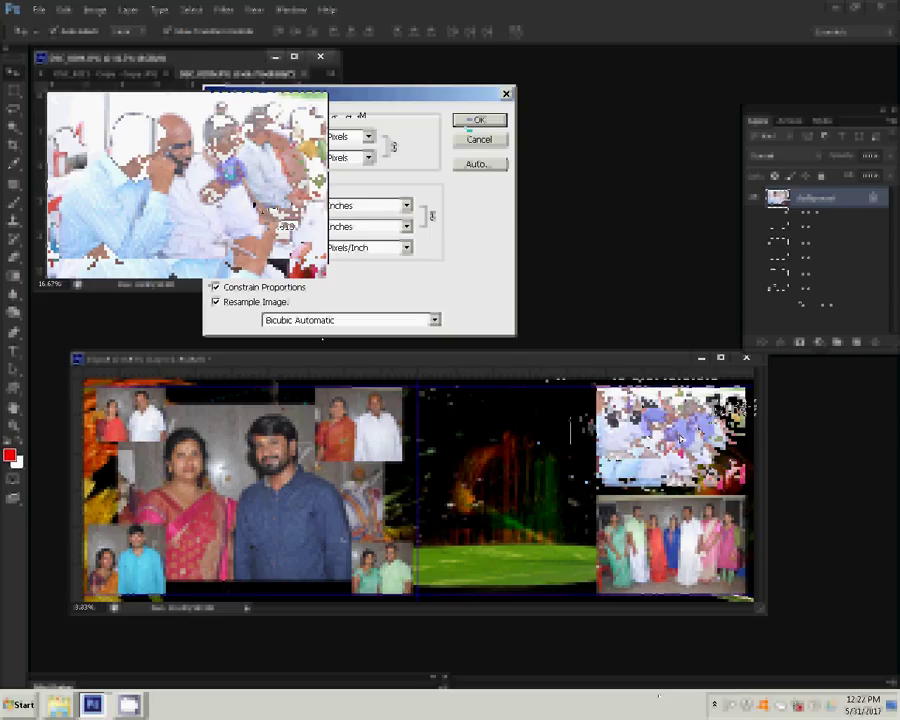
pyautogui.click(307, 75)
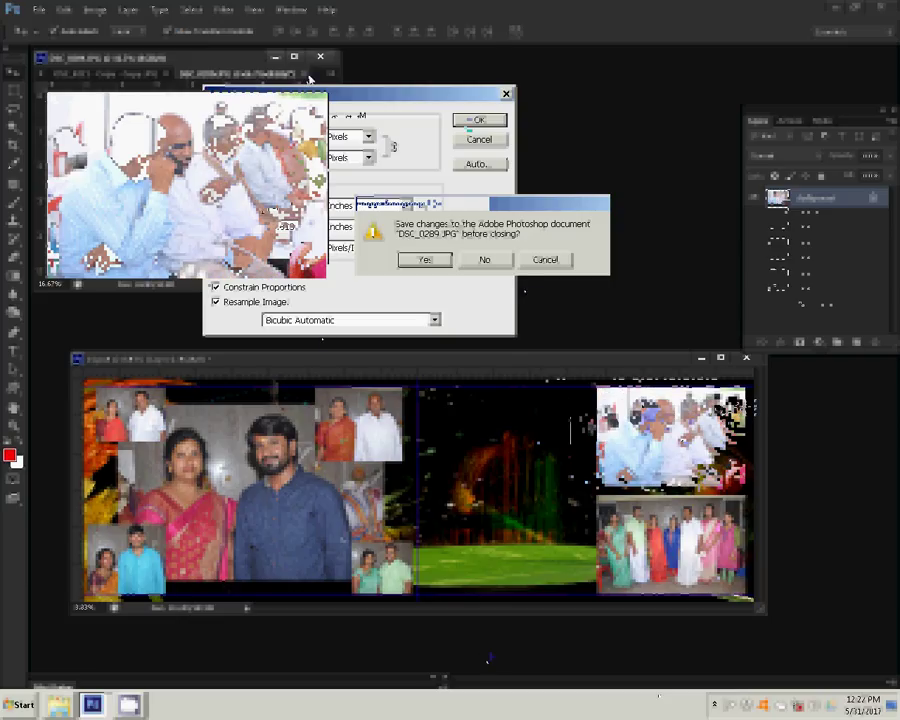
pyautogui.press('n')
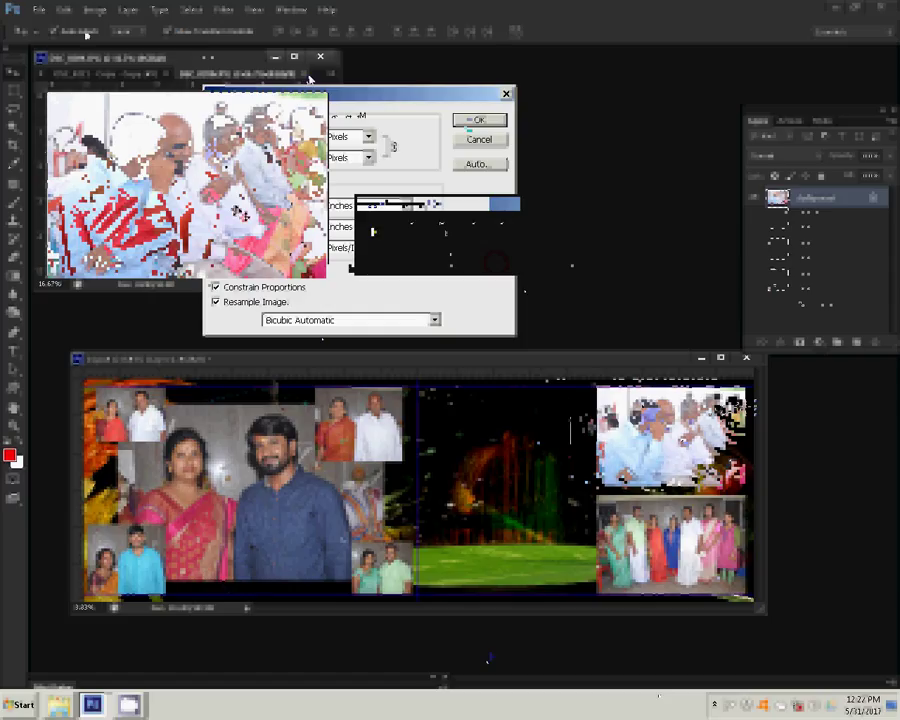
pyautogui.click(95, 9)
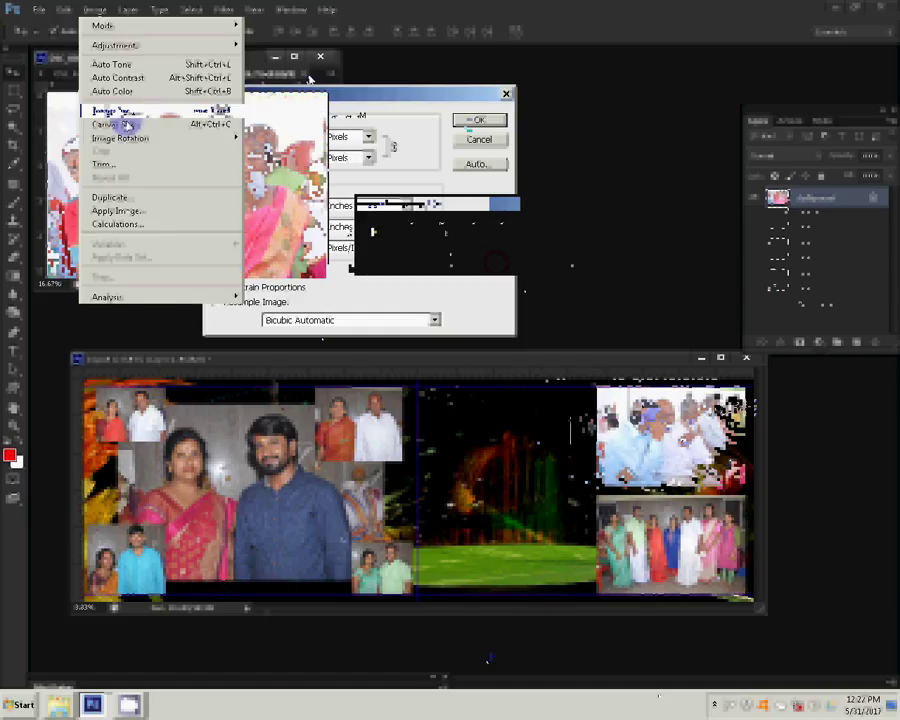
pyautogui.write('8')
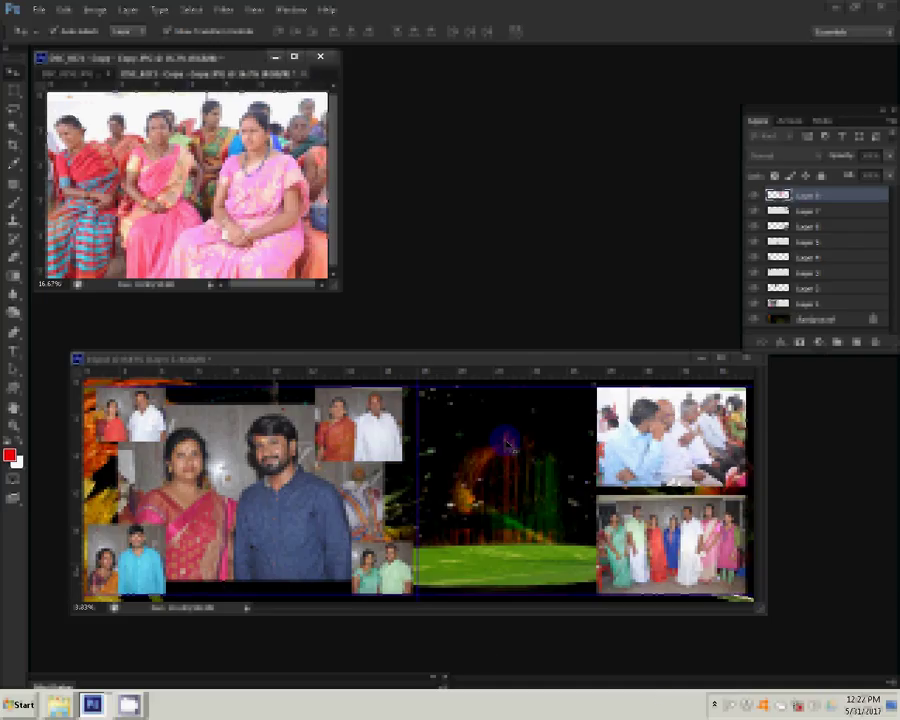
# - Place the pink-sari photo atop the right page's left column and close its source without saving
pyautogui.moveTo(506, 443); pyautogui.dragTo(506, 443)
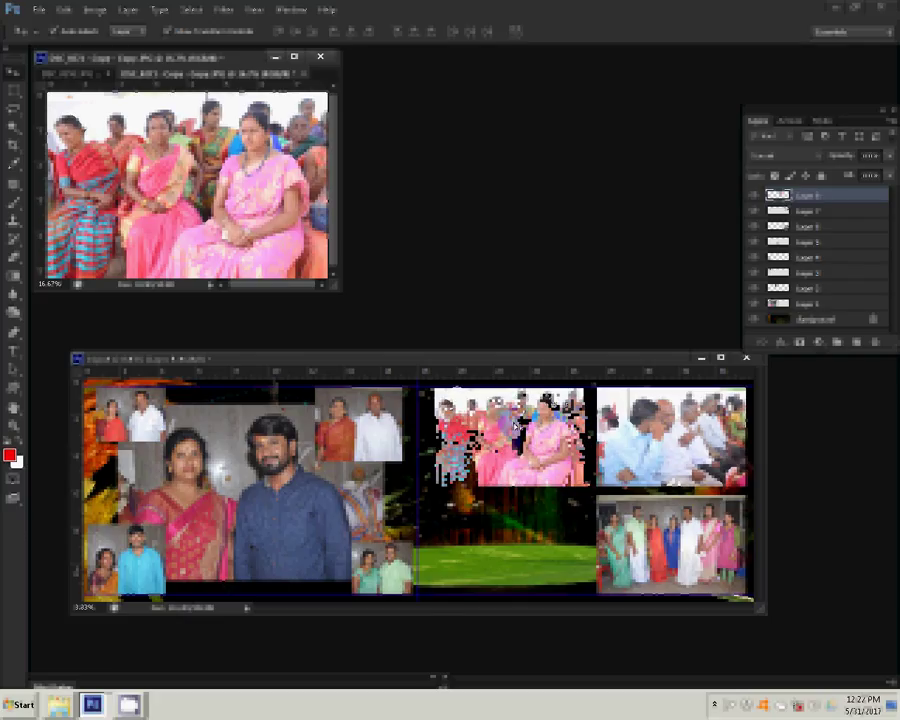
pyautogui.click(304, 75)
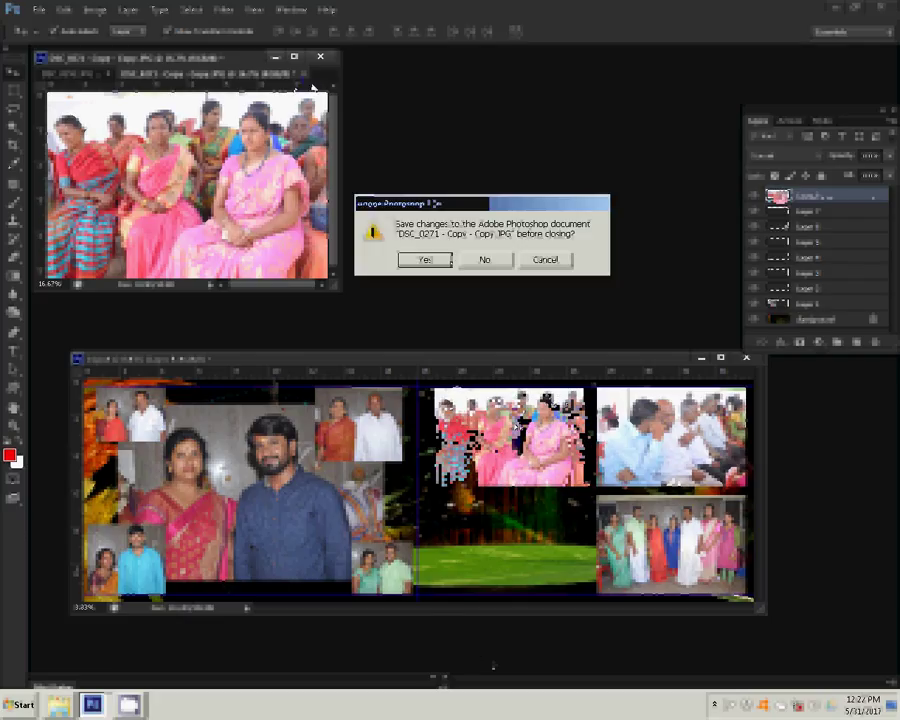
pyautogui.press('n')
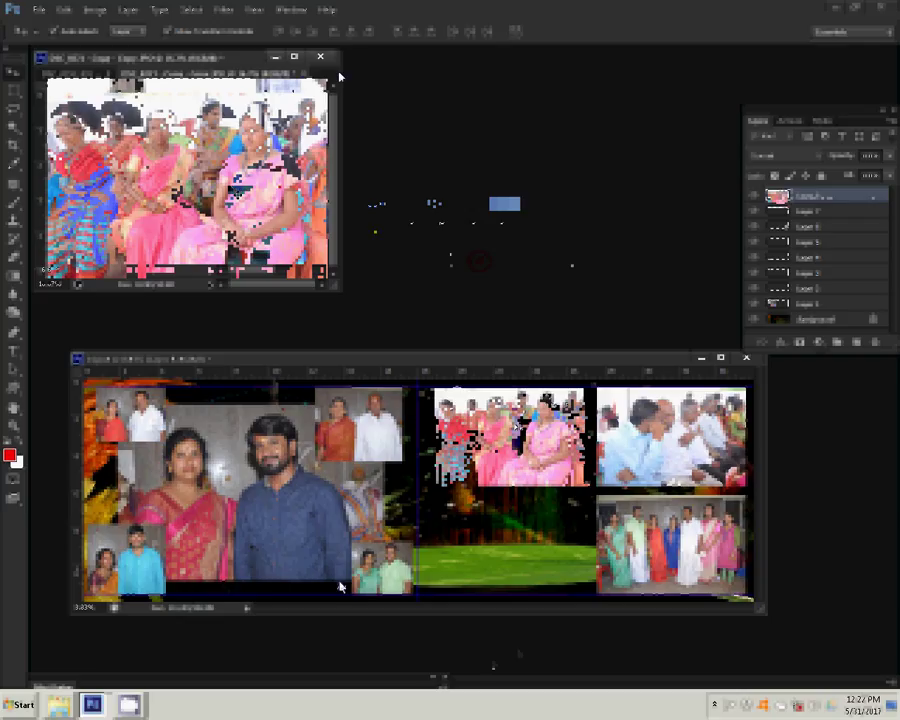
pyautogui.hotkey('alt', 'i')
# - Set the teal-shawl photo's document width to 18 and place it below the pink-sari photo
pyautogui.press('Down')
pyautogui.press('Down')
pyautogui.press('Down')
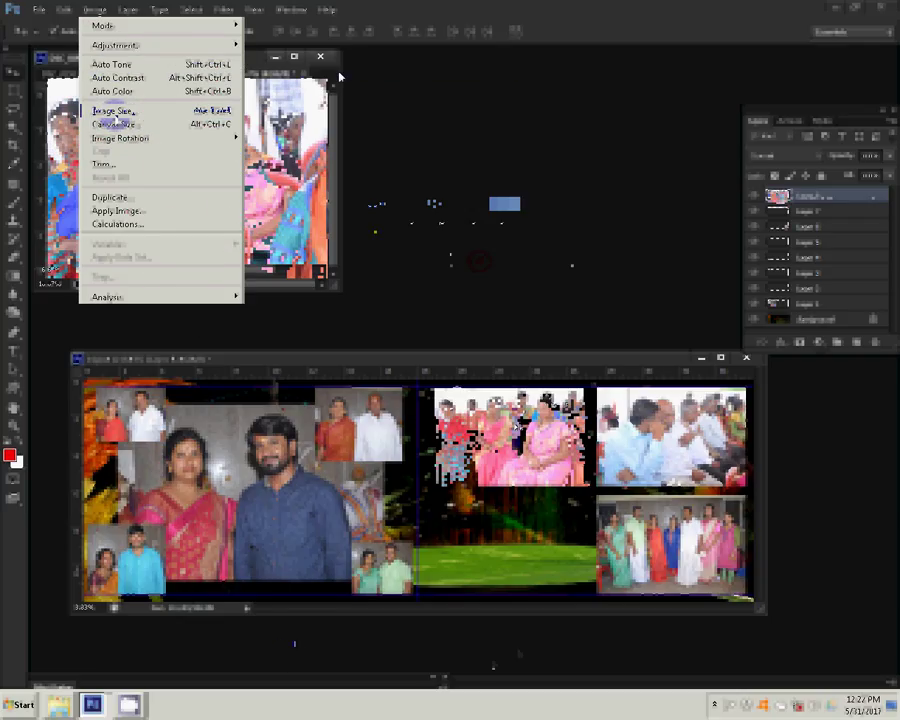
pyautogui.press('Return')
pyautogui.press('Tab')
pyautogui.press('Tab')
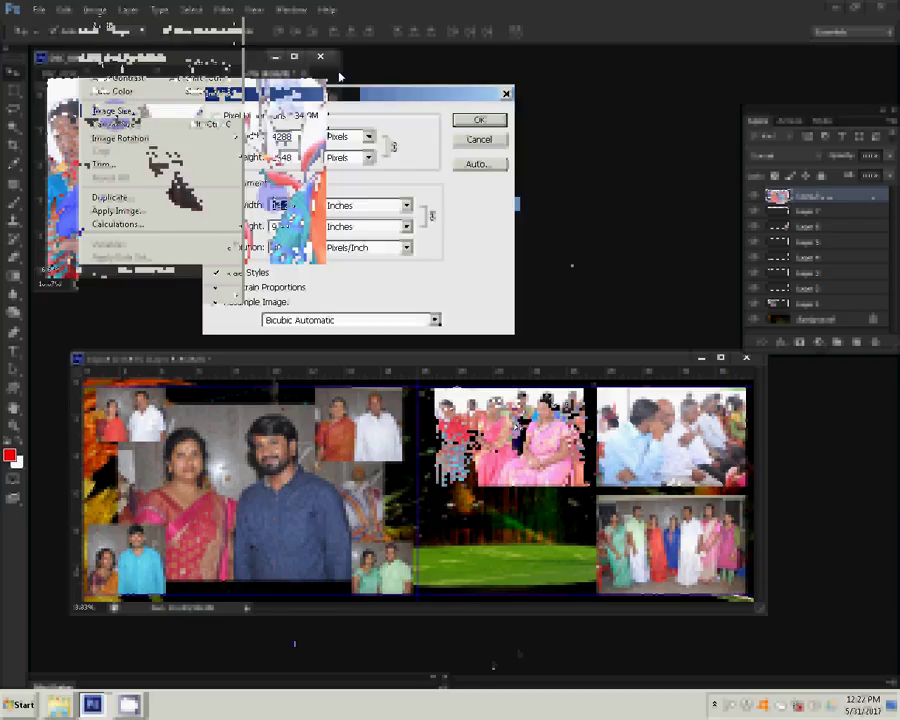
pyautogui.write('18')
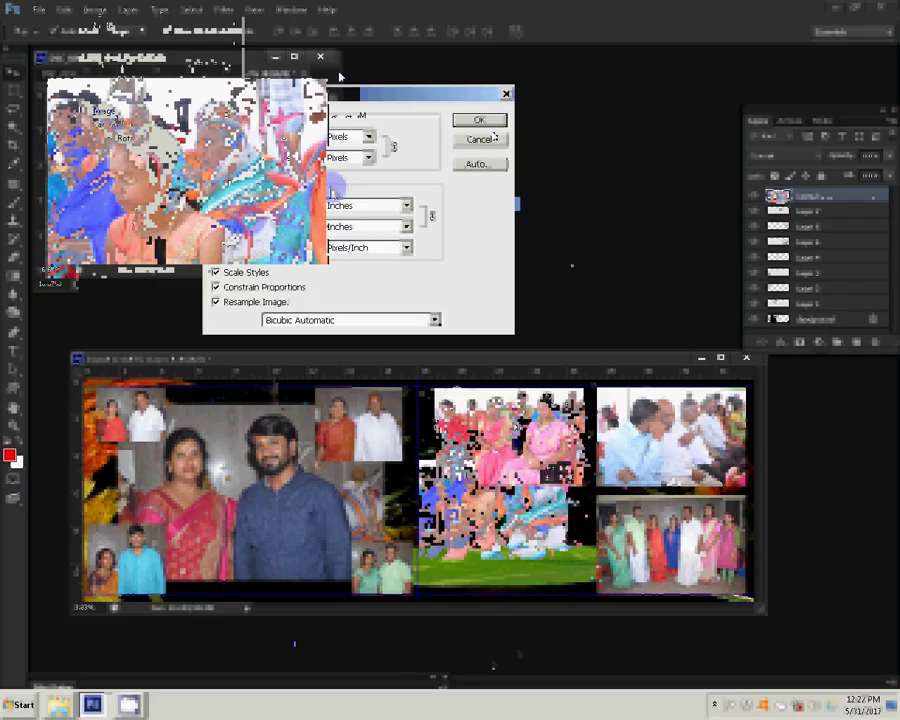
pyautogui.click(494, 137)
pyautogui.moveTo(540, 500); pyautogui.dragTo(541, 533)
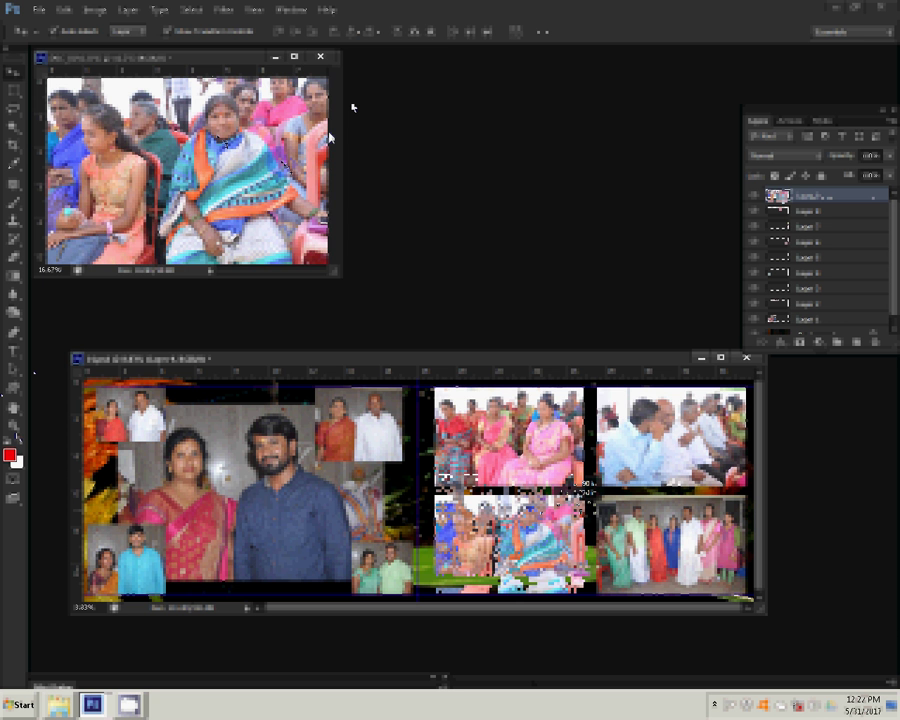
# - Zoom in on DSC_0292, close it after answering the save prompt, and open the Layers fx menu
pyautogui.hotkey('ctrl', '+')
pyautogui.hotkey('ctrl', '+')
pyautogui.hotkey('ctrl', '+')
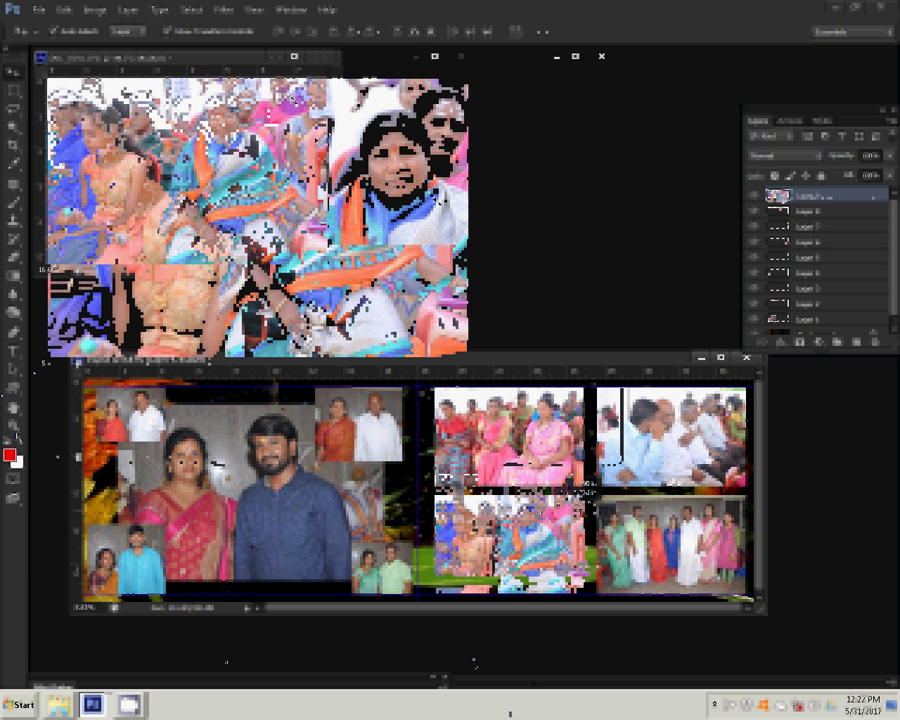
pyautogui.hotkey('ctrl', '+')
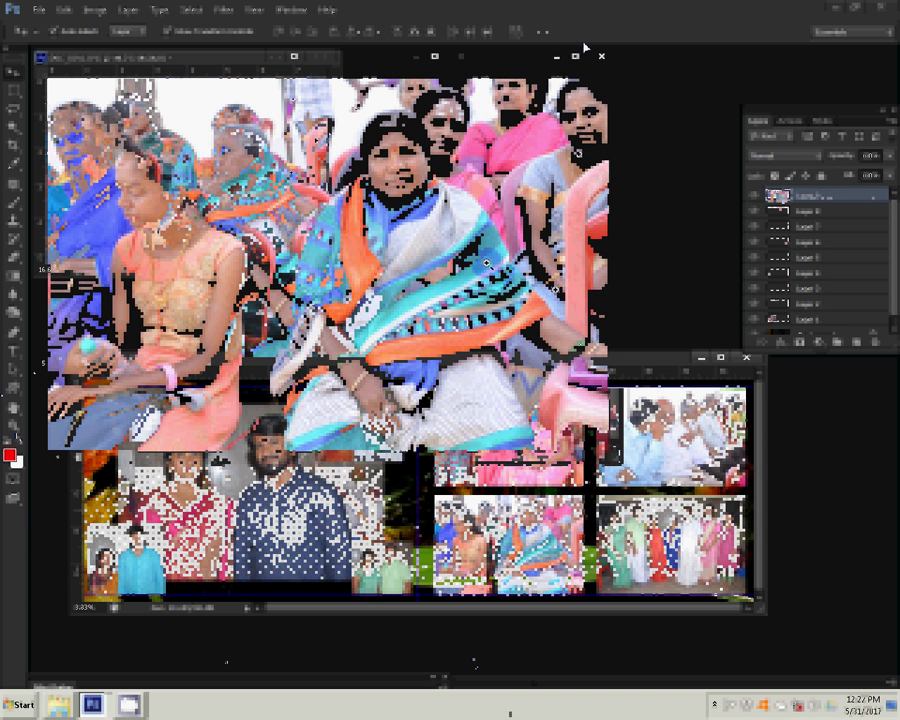
pyautogui.click(590, 150)
pyautogui.press('z')
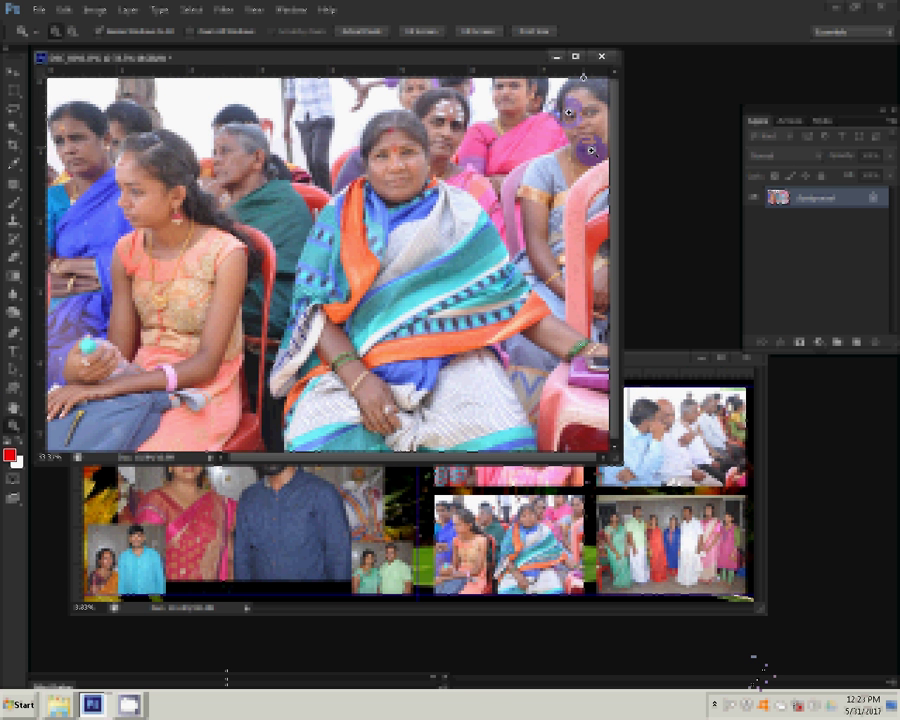
pyautogui.click(601, 56)
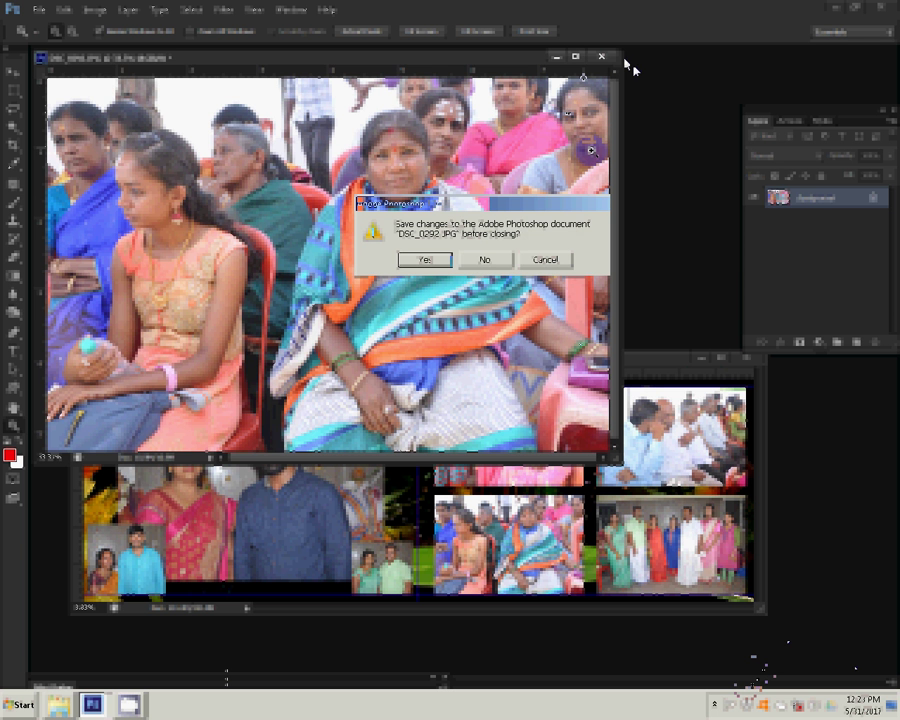
pyautogui.press('Return')
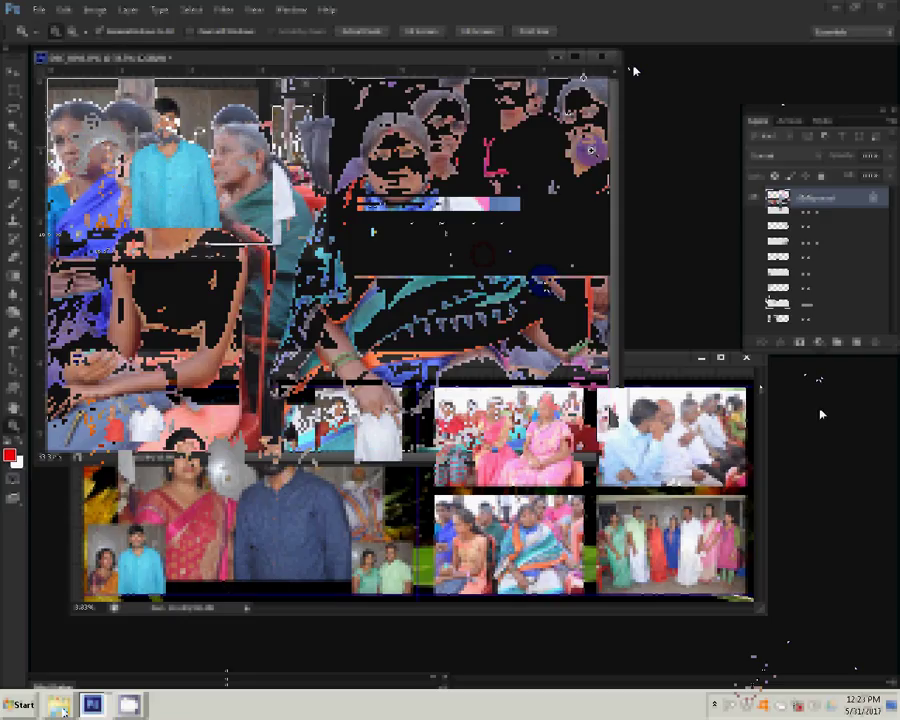
pyautogui.click(782, 343)
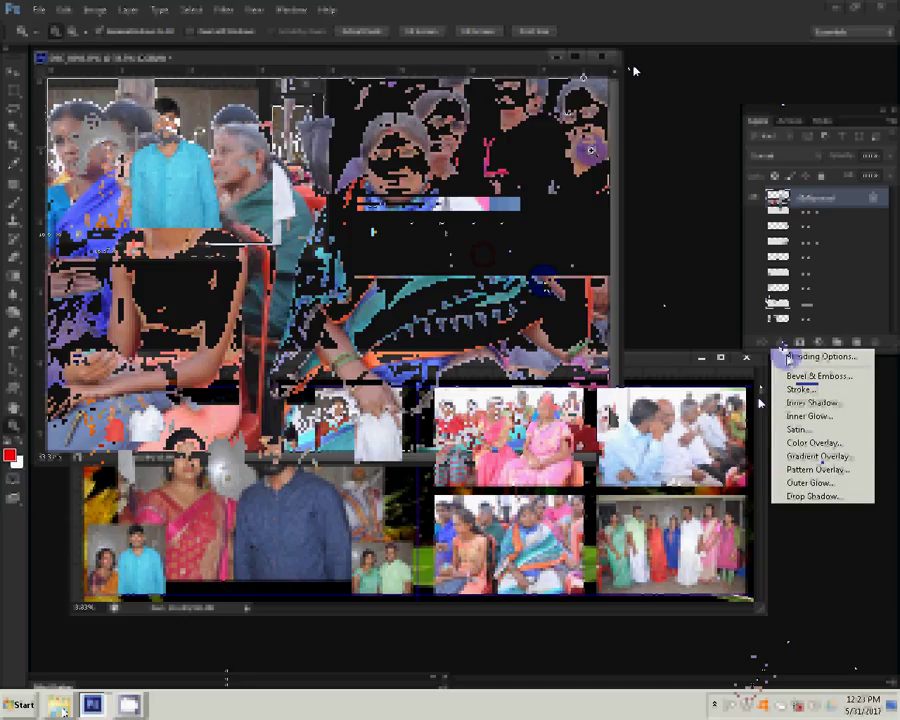
# - Apply a size-2 stroke with a multicoloured gradient fill to the selected photo layer
pyautogui.click(800, 389)
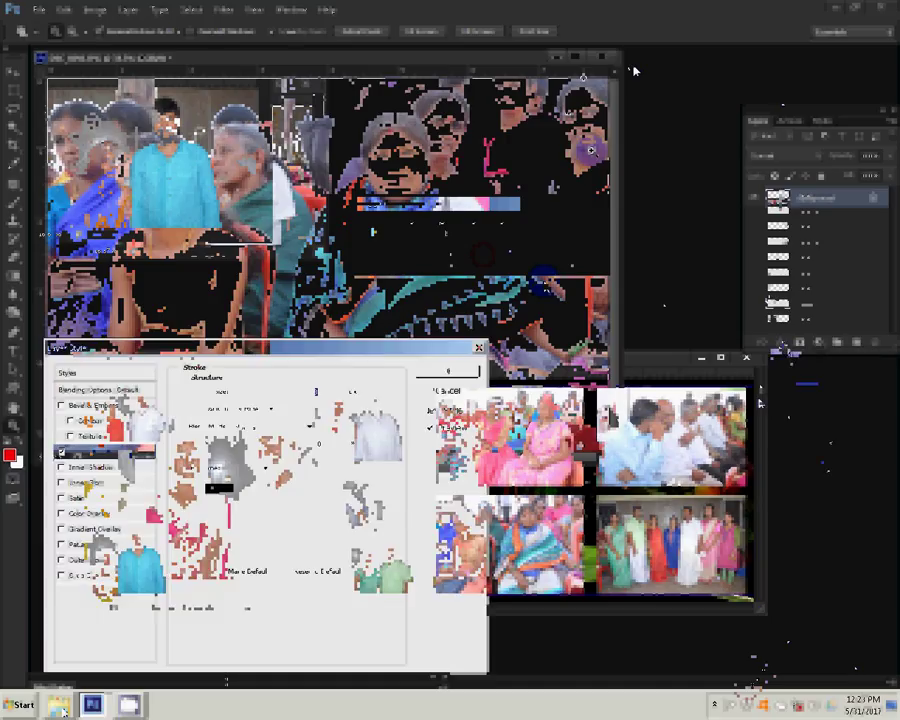
pyautogui.hotkey('alt', 'Down')
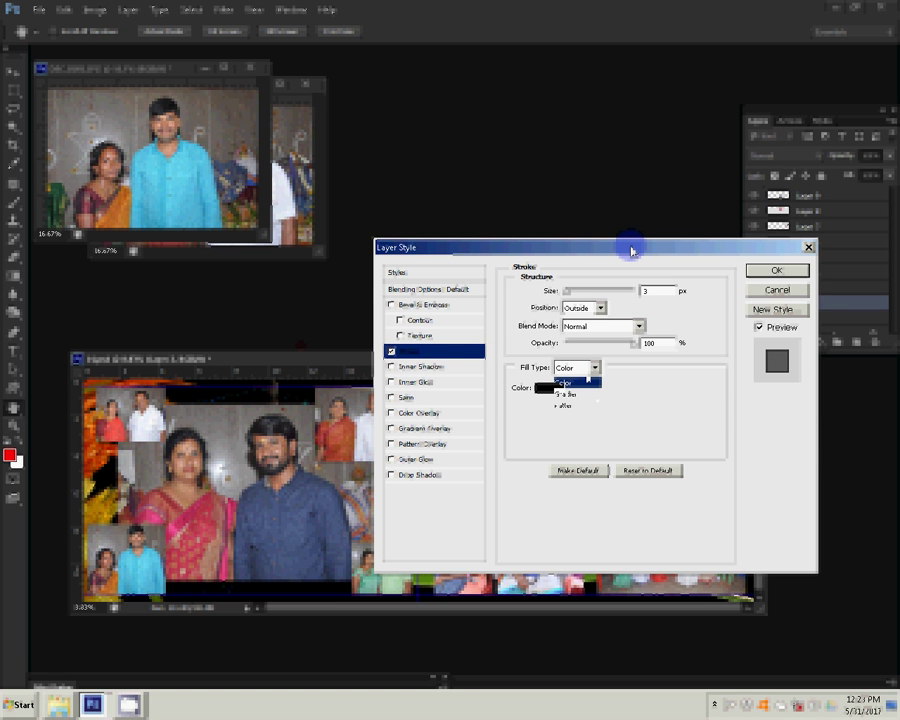
pyautogui.press('Down')
pyautogui.press('Tab')
pyautogui.press('space')
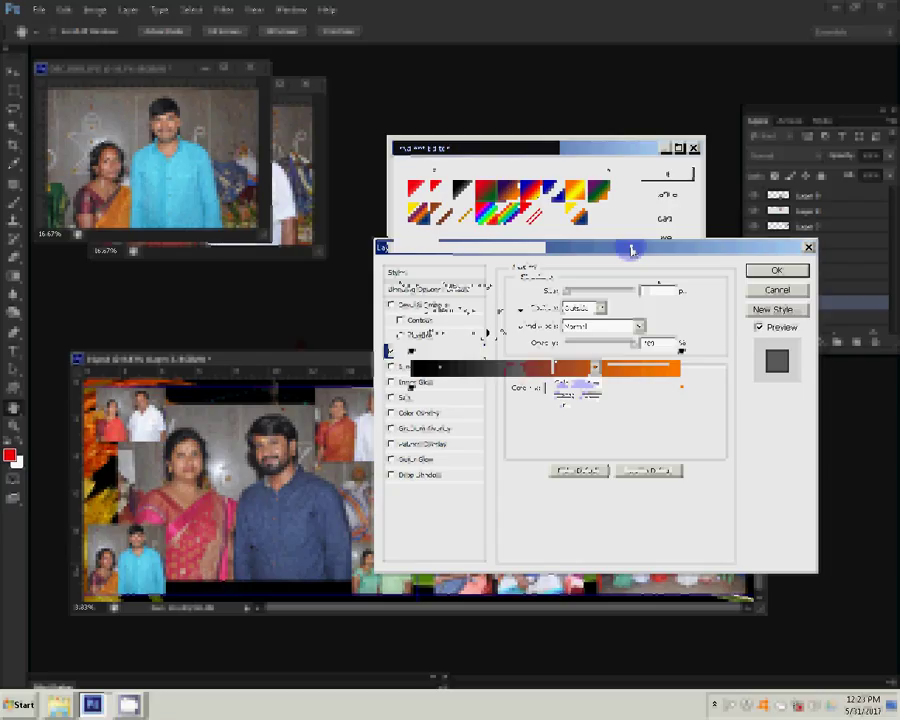
pyautogui.press('Return')
pyautogui.write('22')
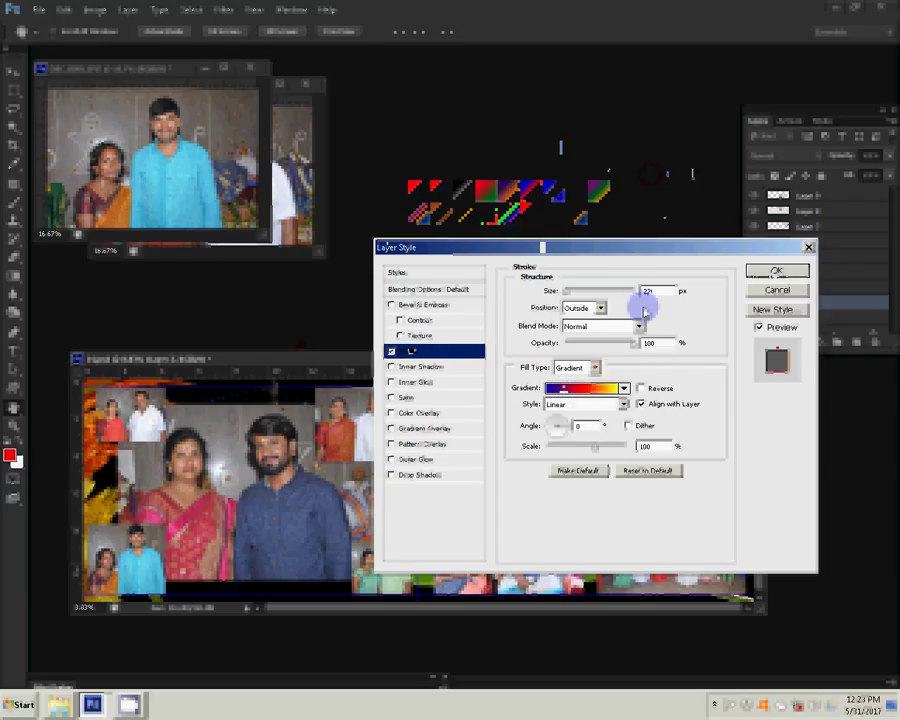
pyautogui.press('Return')
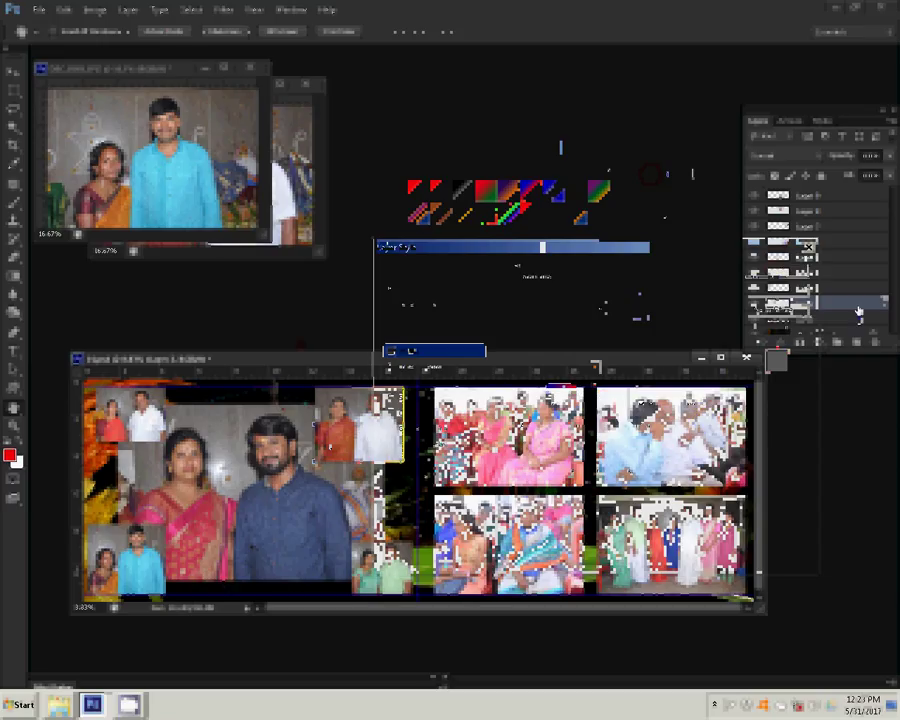
# - Paste the copied gradient stroke style onto Layer 1 and three more photo layers
pyautogui.click(128, 10)
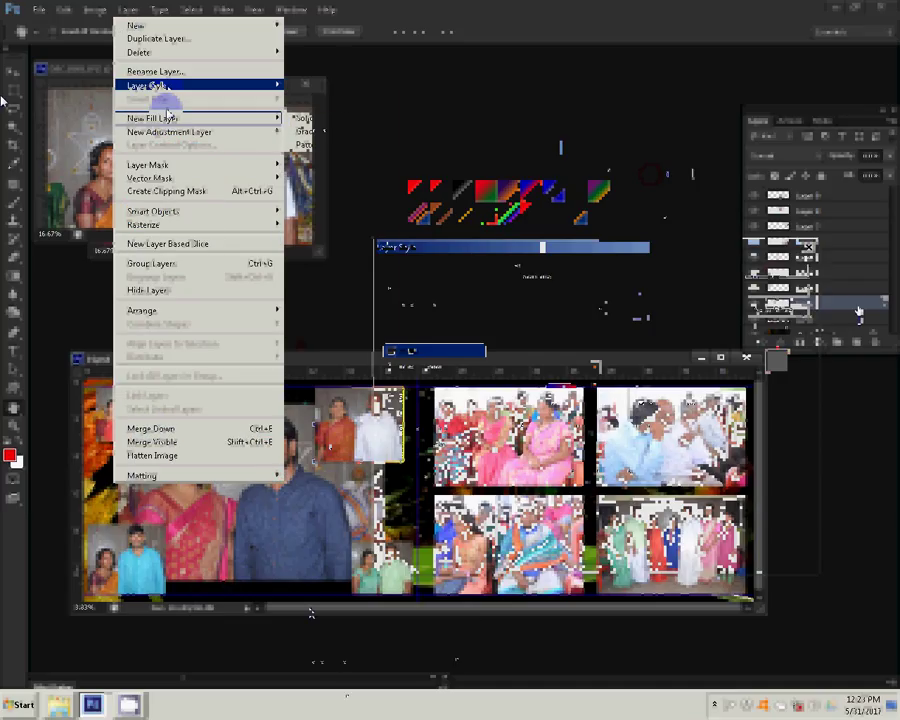
pyautogui.moveTo(150, 85)
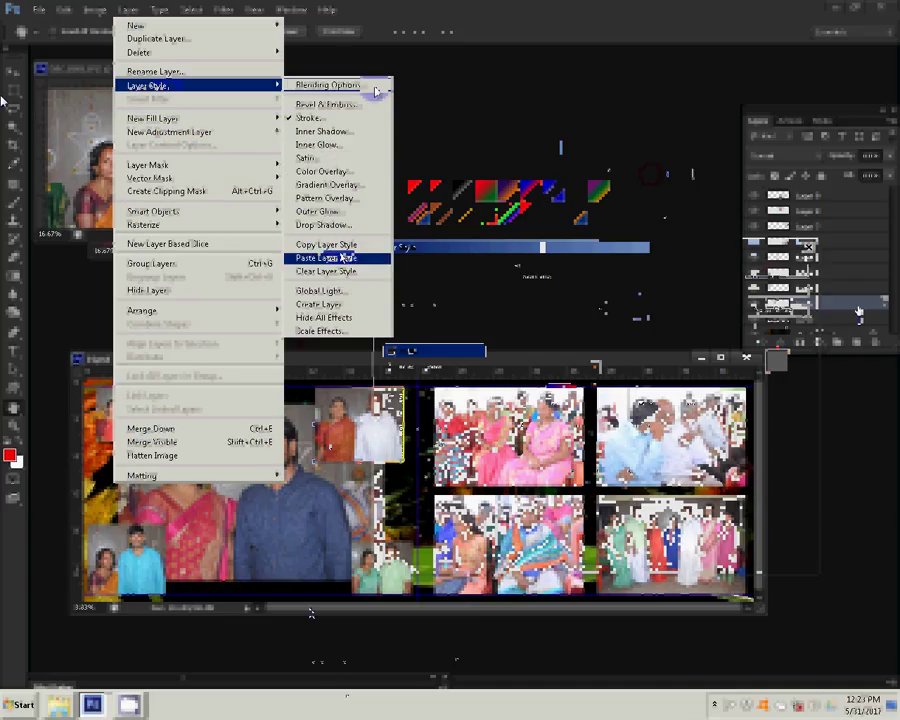
pyautogui.click(345, 258)
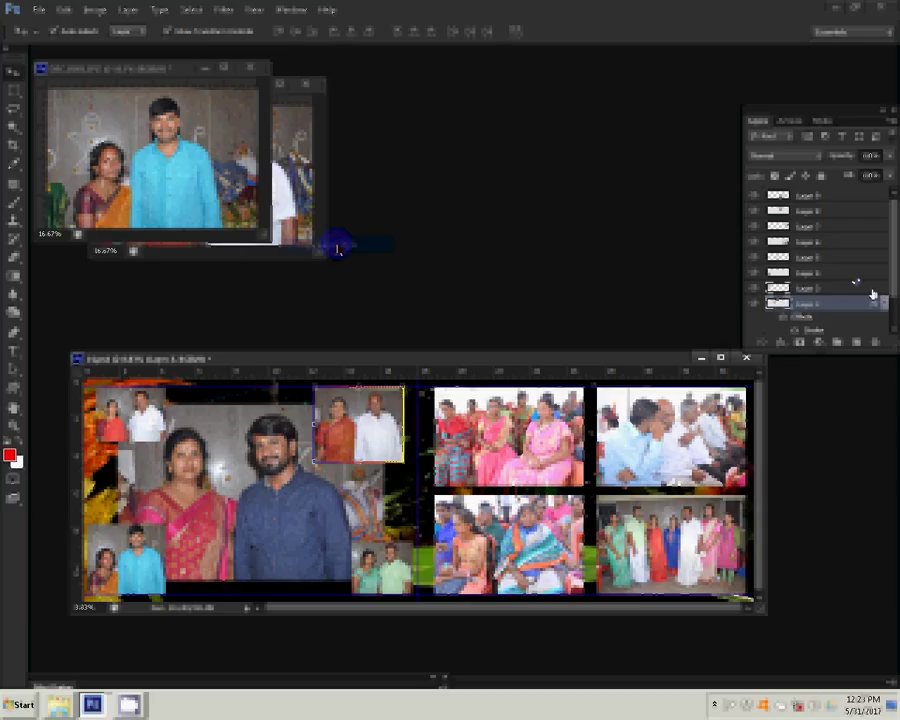
pyautogui.rightClick(872, 293)
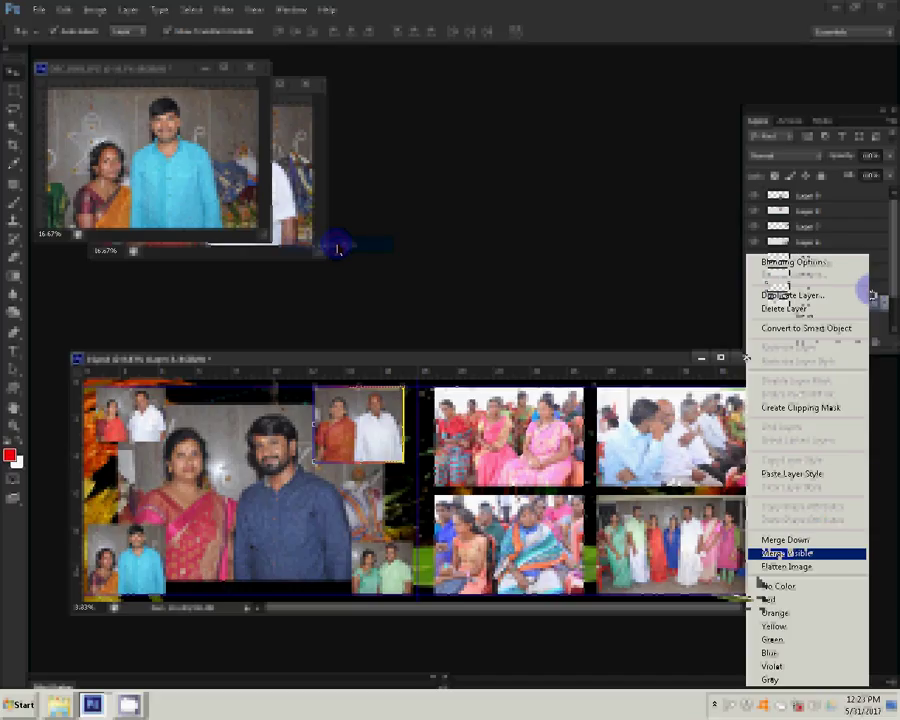
pyautogui.click(766, 474)
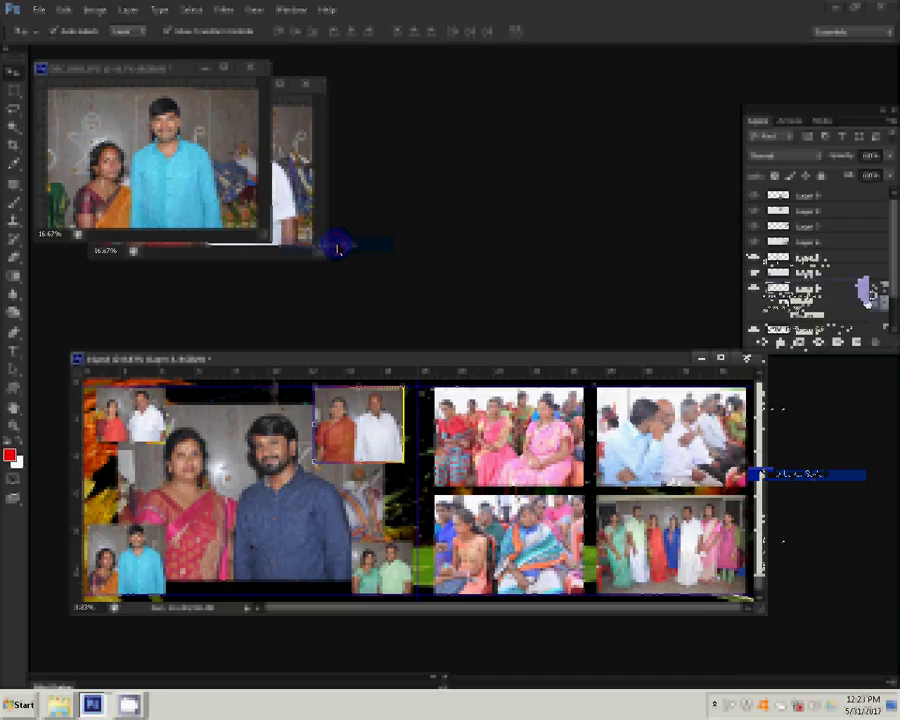
pyautogui.rightClick(862, 288)
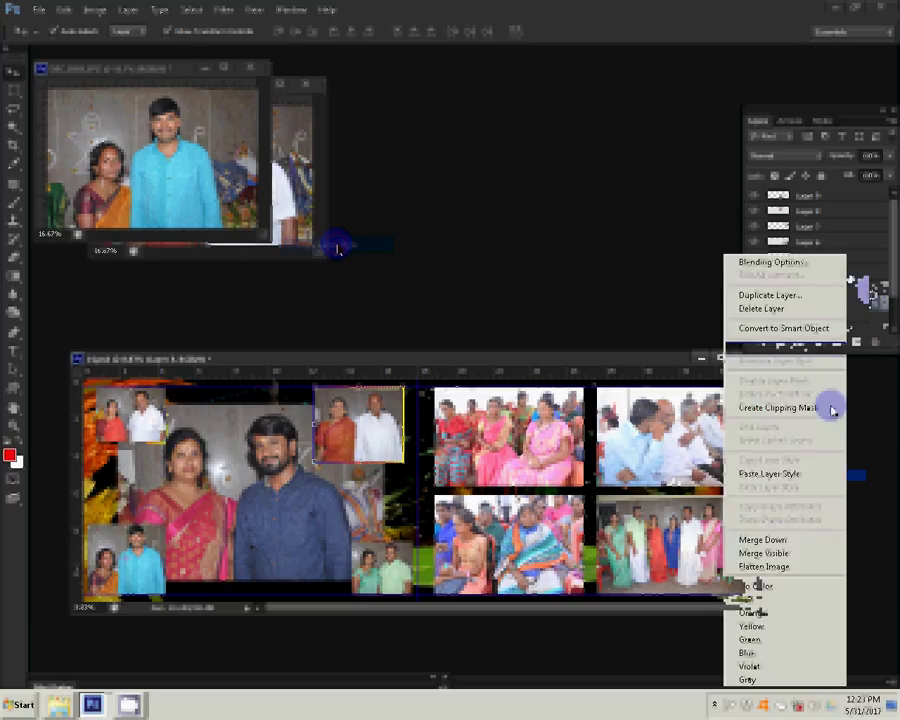
pyautogui.click(766, 474)
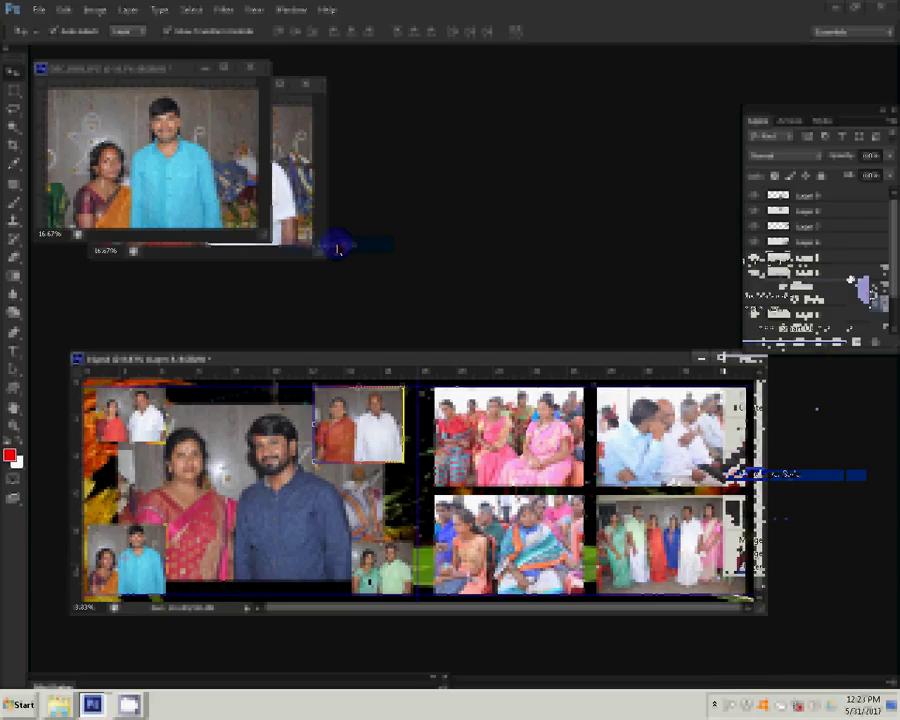
pyautogui.rightClick(864, 262)
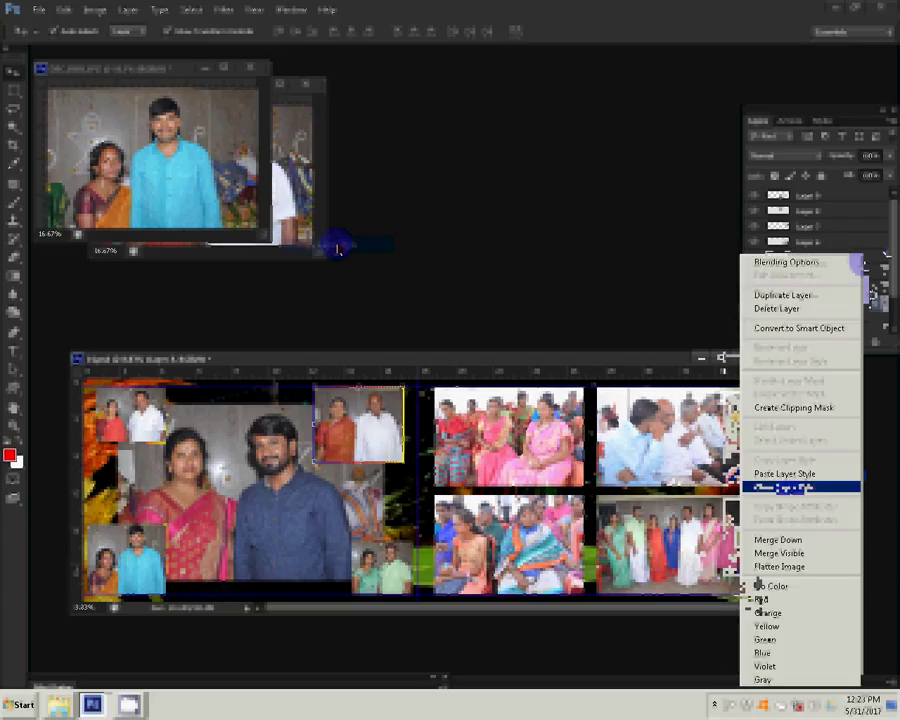
pyautogui.click(770, 474)
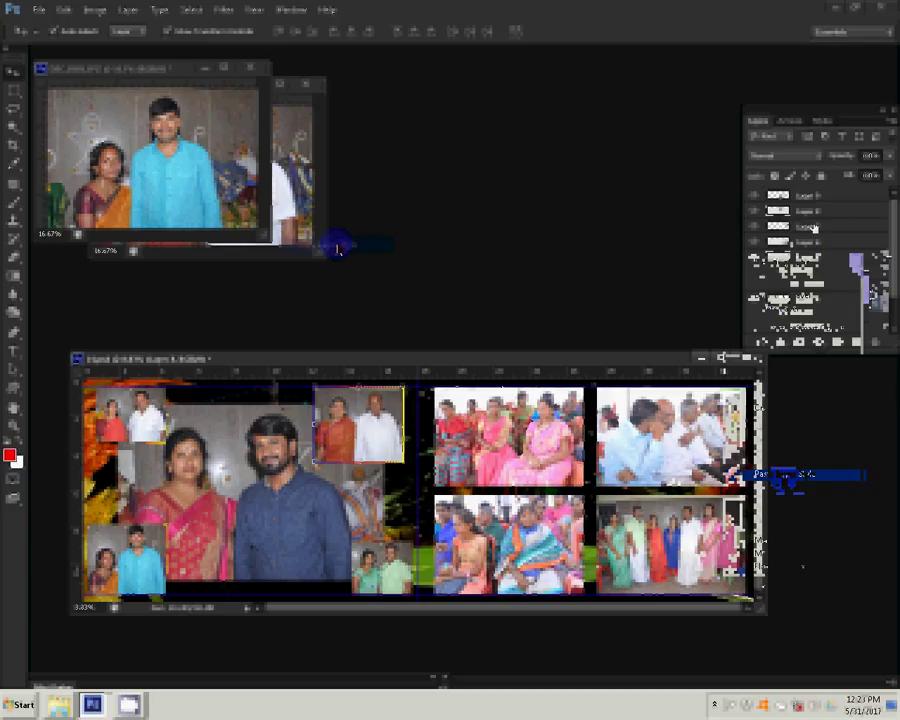
# - Paste the gradient stroke style onto Layer 7 and the remaining photo layers, including the bottom one
pyautogui.click(840, 214)
pyautogui.rightClick(840, 214)
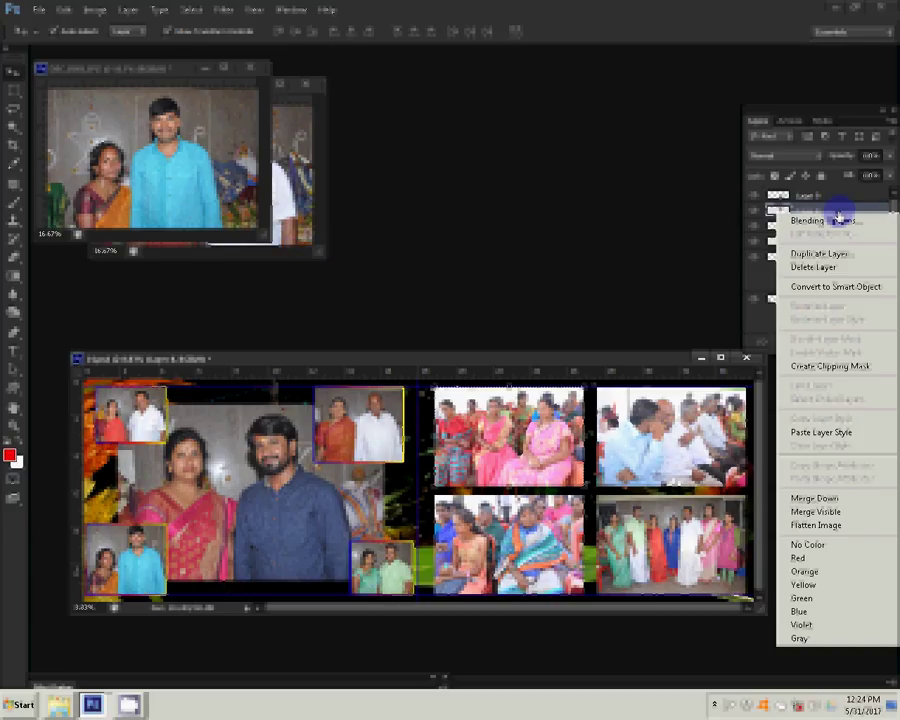
pyautogui.click(820, 432)
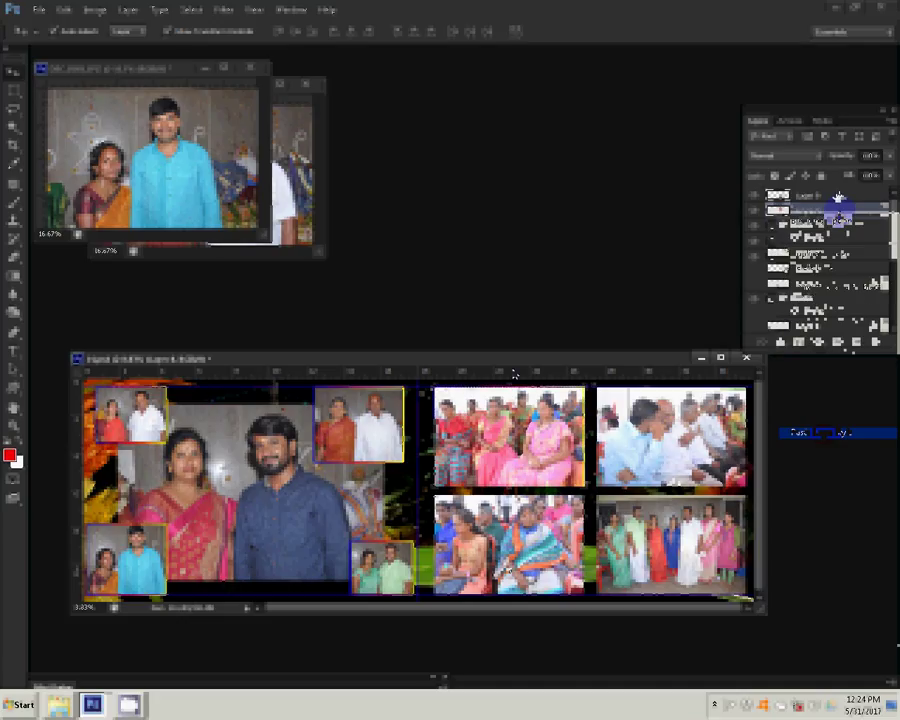
pyautogui.rightClick(838, 197)
pyautogui.click(815, 411)
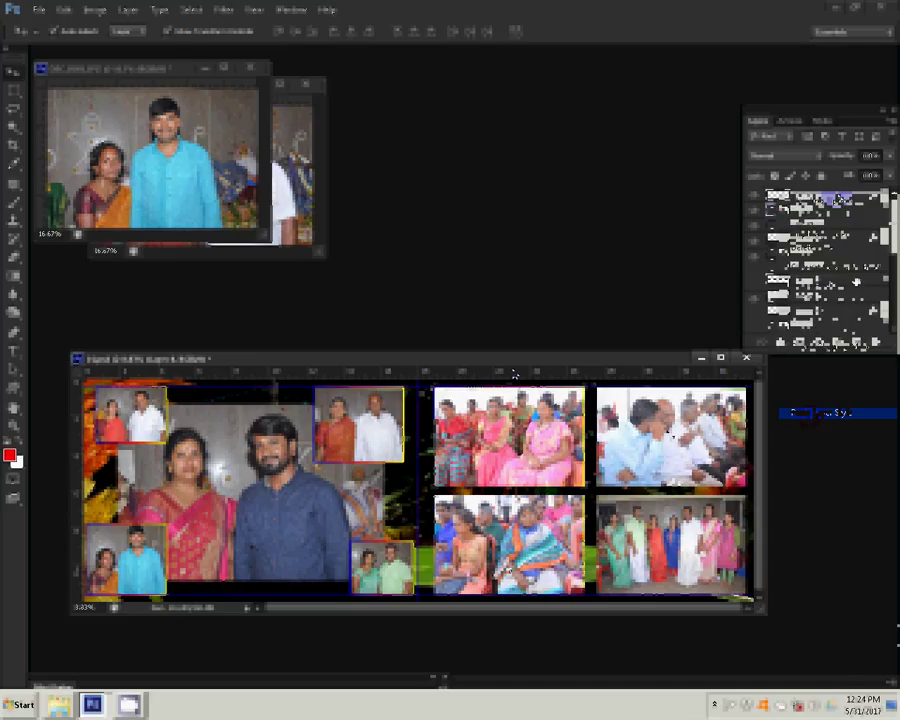
pyautogui.rightClick(850, 254)
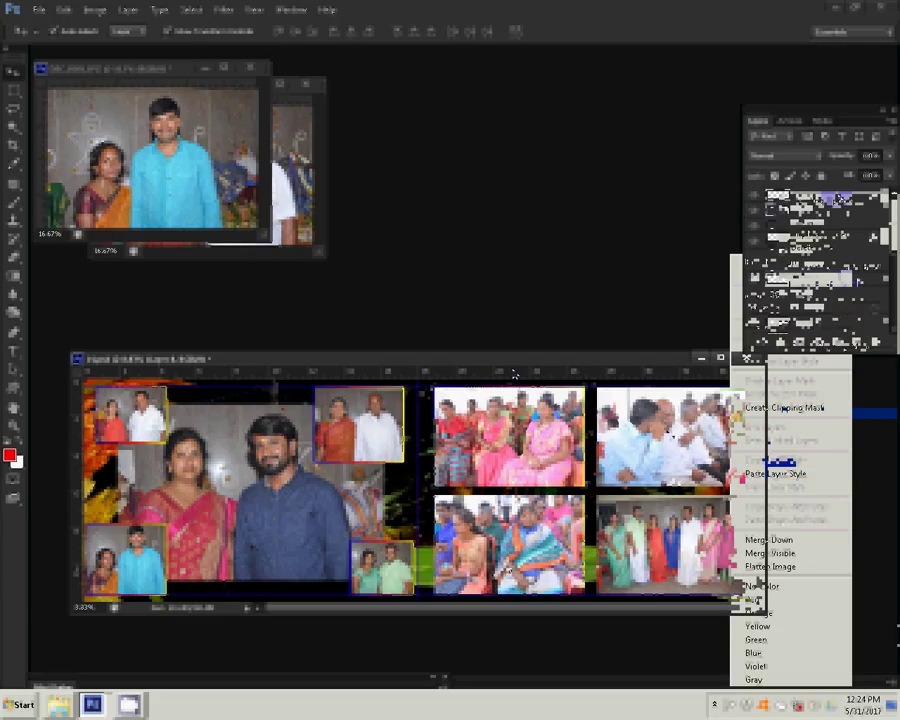
pyautogui.click(759, 590)
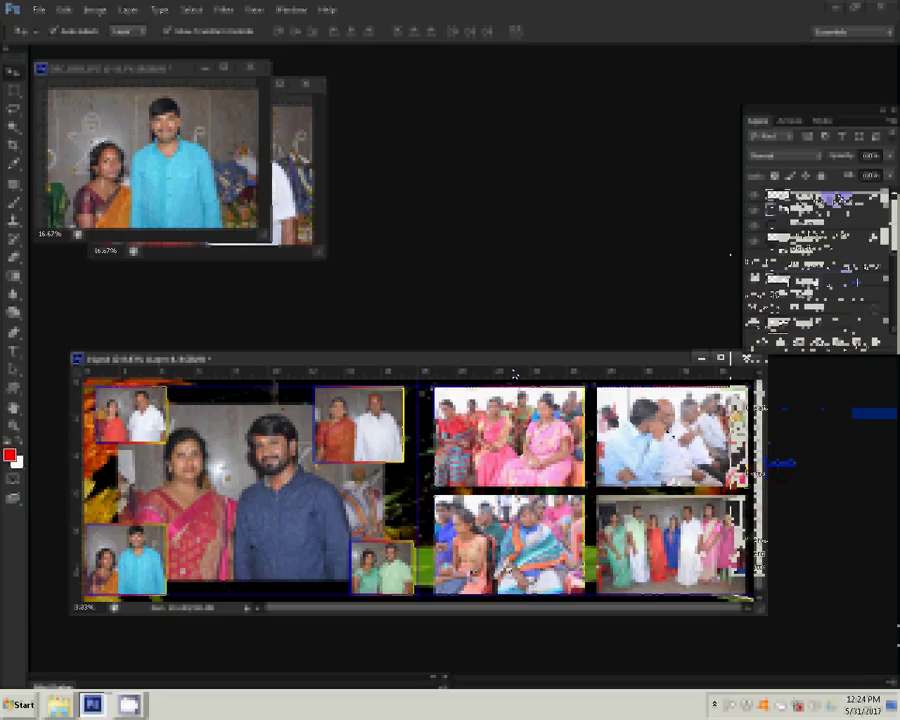
pyautogui.rightClick(842, 256)
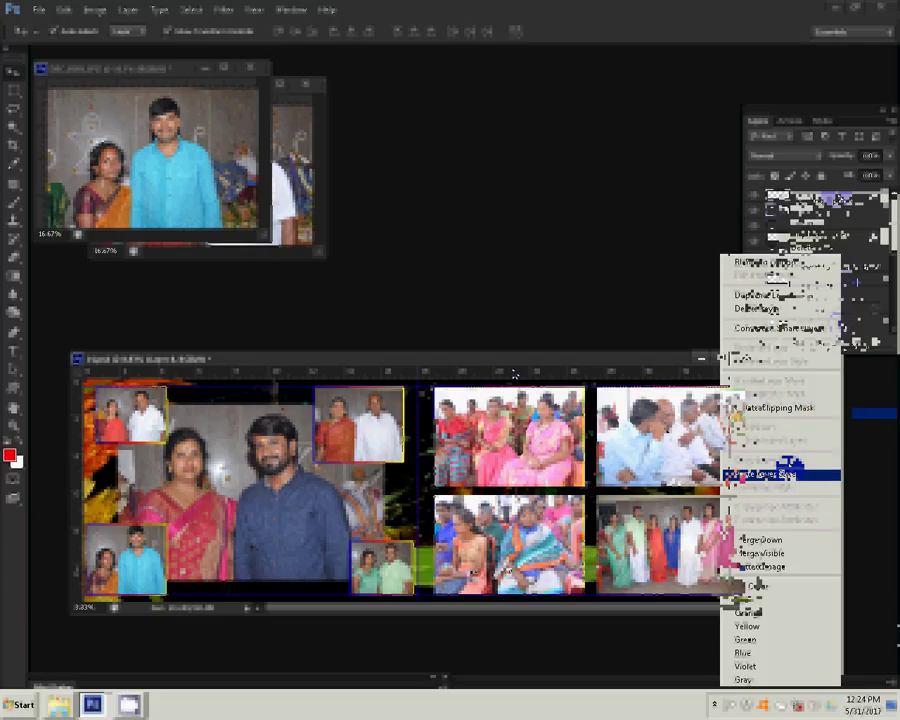
pyautogui.click(737, 474)
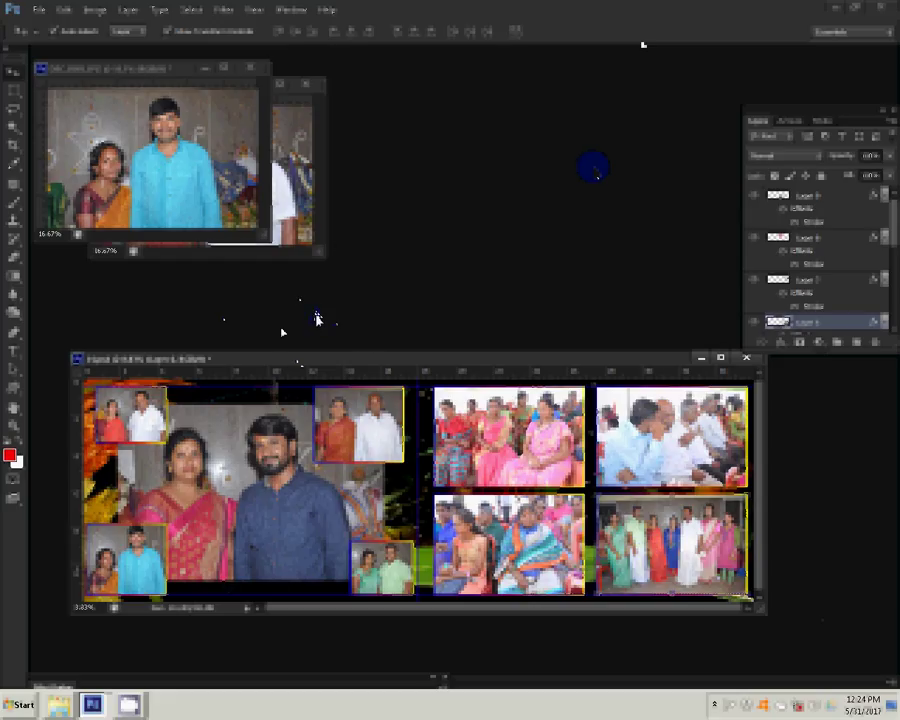
pyautogui.rightClick(848, 322)
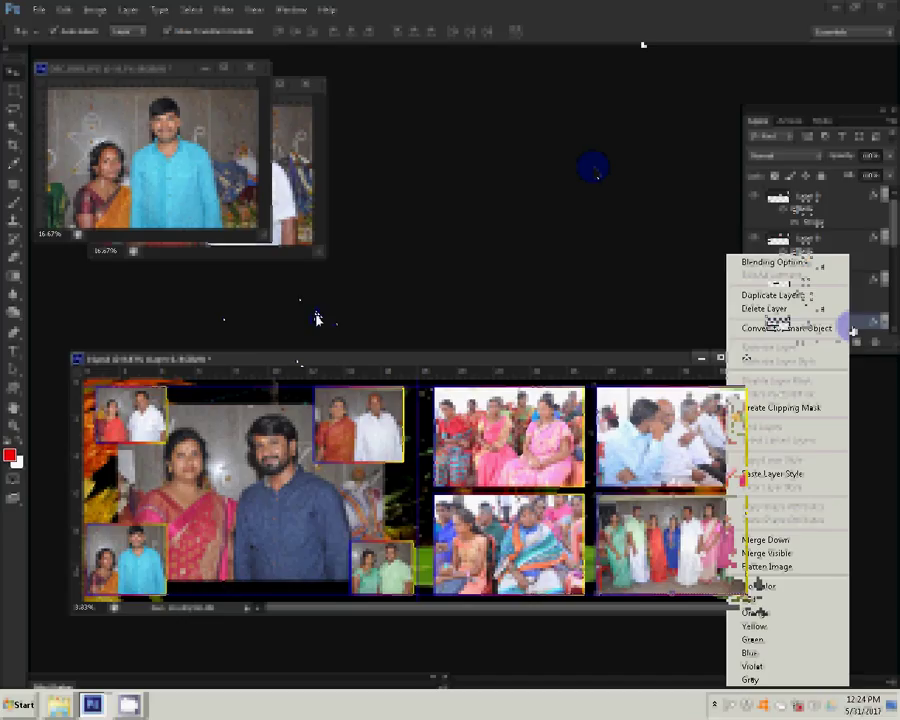
pyautogui.click(760, 474)
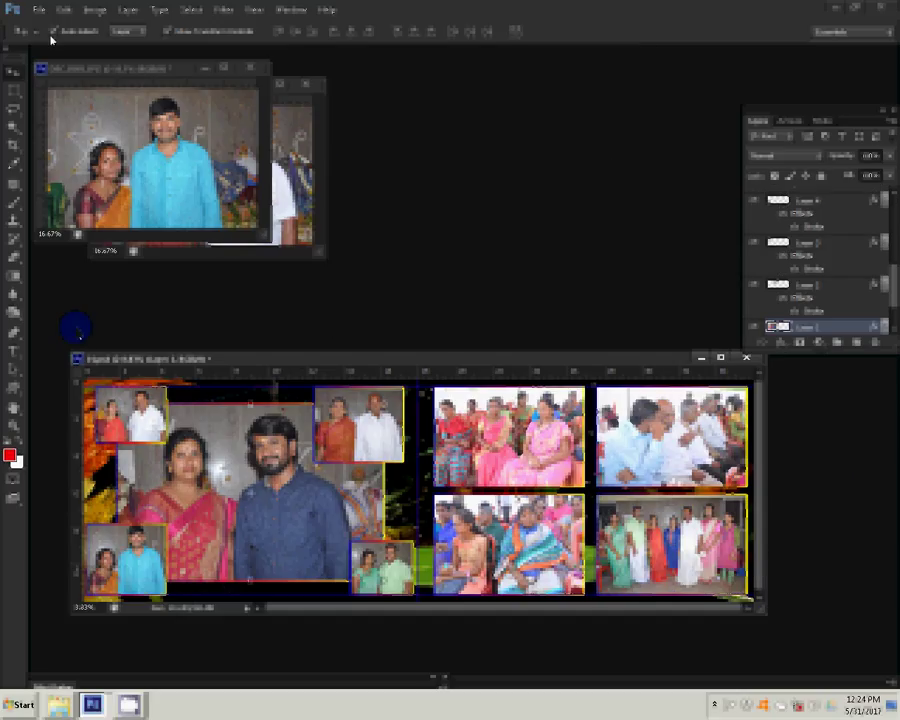
# - Close the leftover source photo document, discarding its changes
pyautogui.click(250, 67)
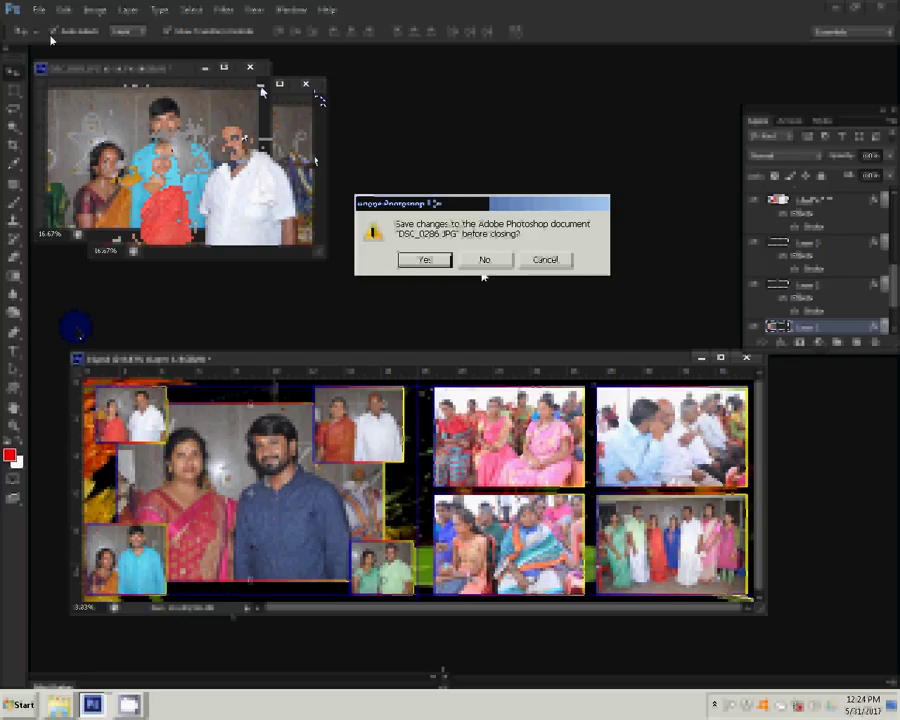
pyautogui.click(484, 259)
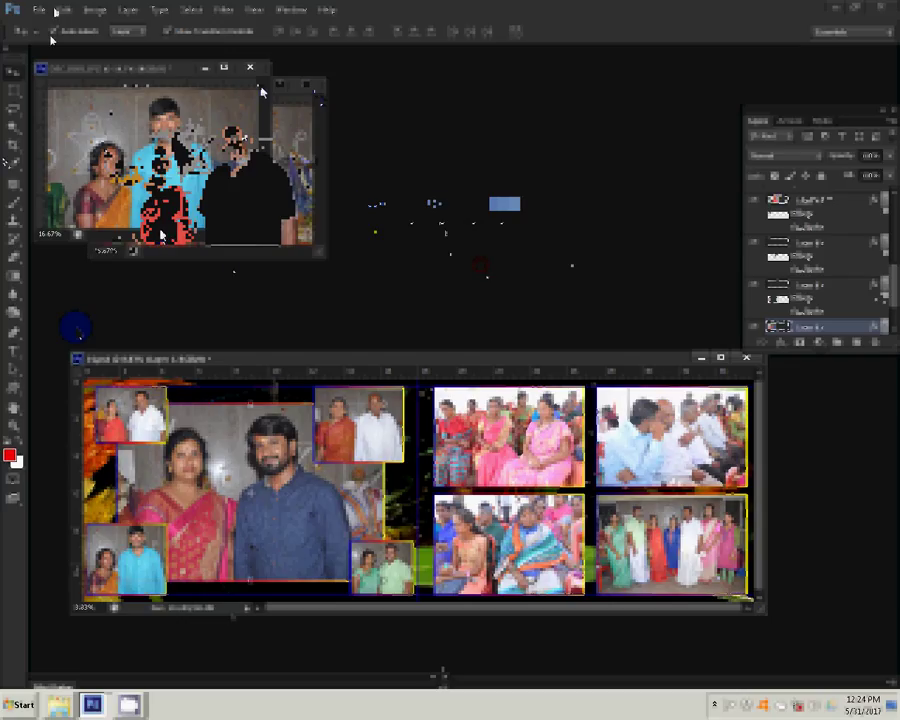
pyautogui.click(40, 9)
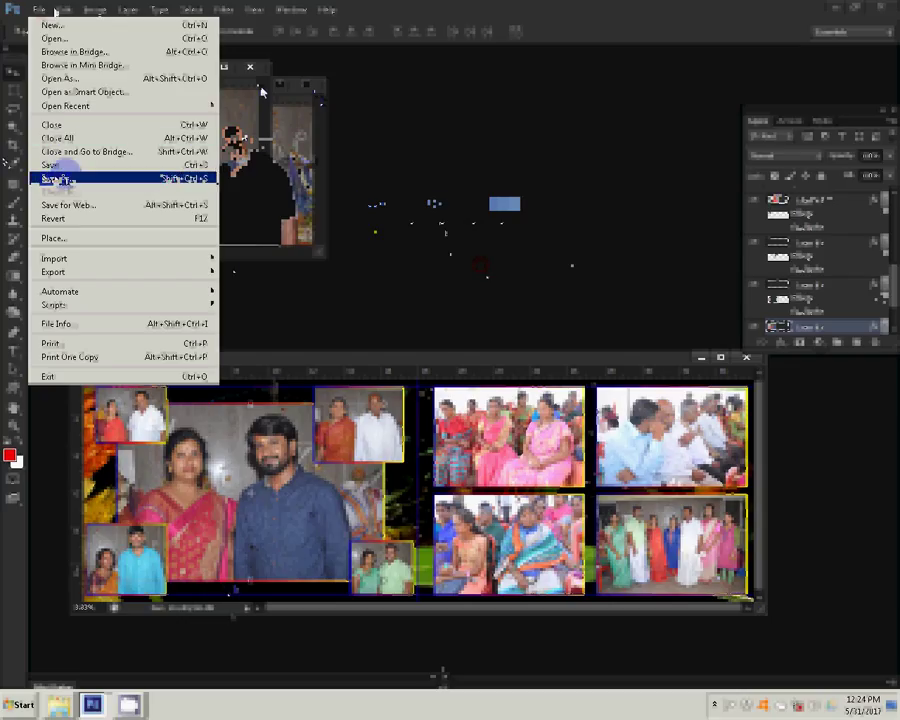
# - Save the bordered spread as 16.psd in the client's folder on Local Disk (G:)
pyautogui.click(58, 178)
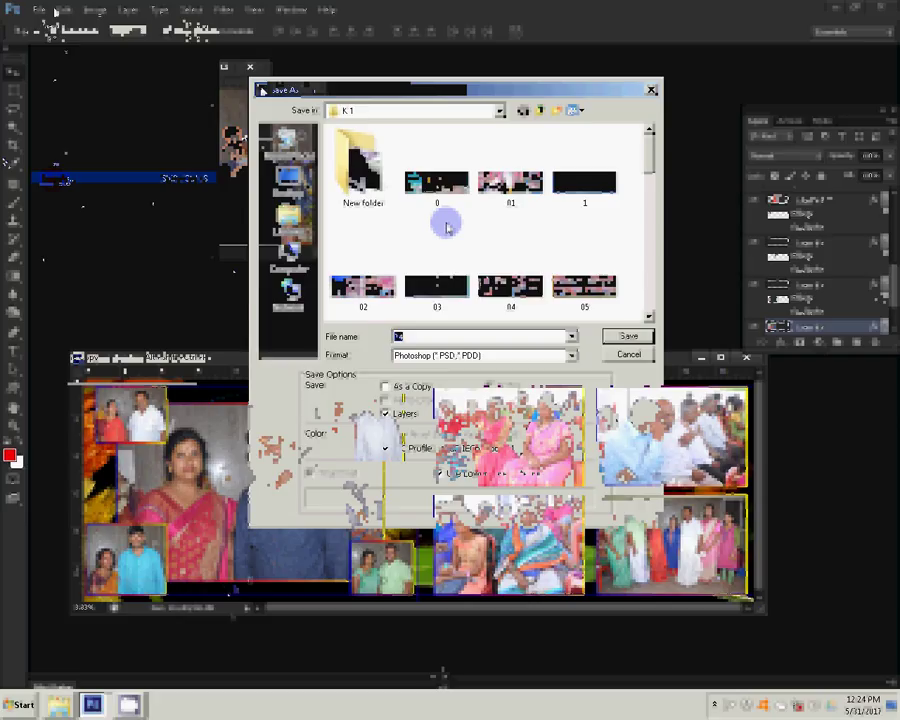
pyautogui.click(295, 258)
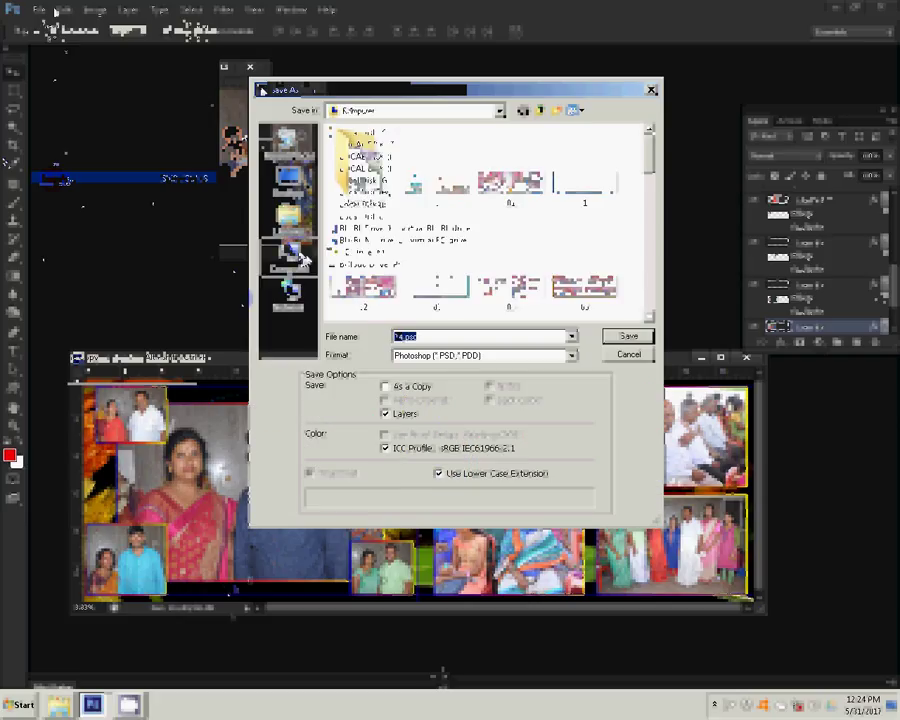
pyautogui.hotkey('shift', 'Tab')
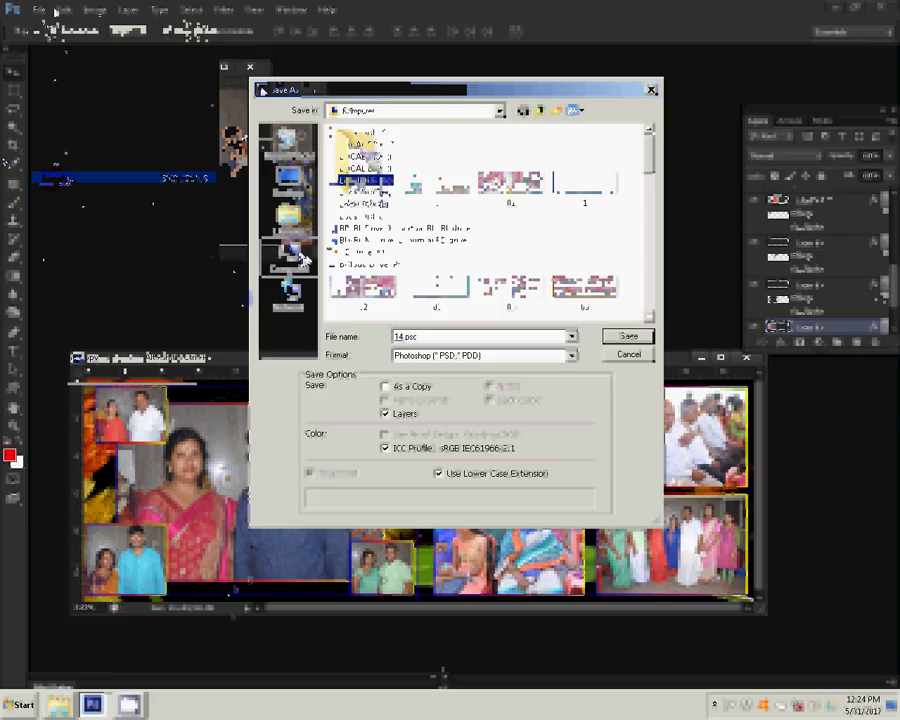
pyautogui.press('Return')
pyautogui.hotkey('shift', 'Tab')
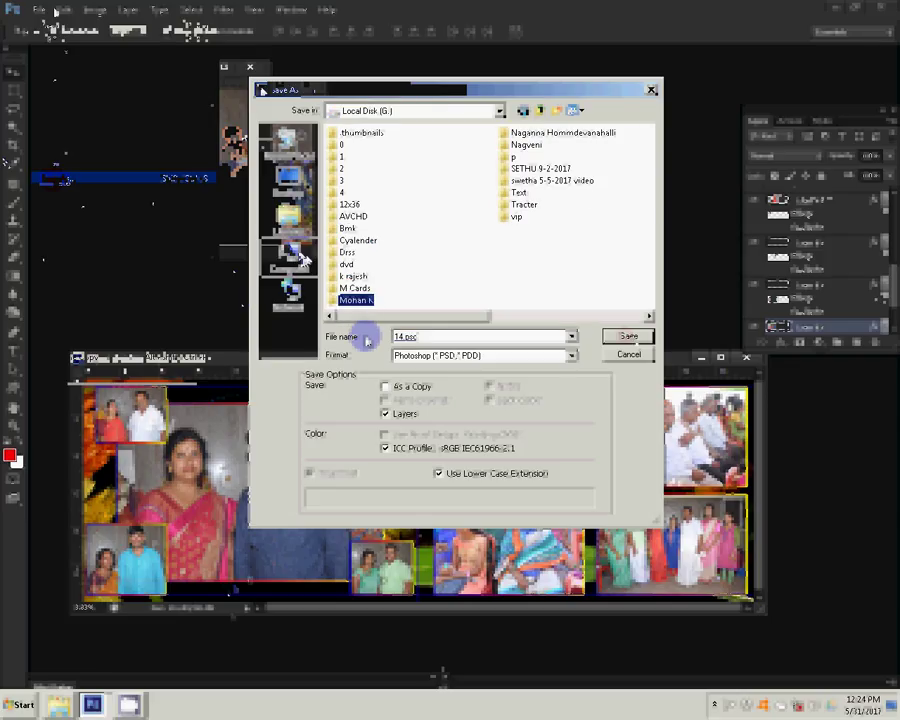
pyautogui.press('Return')
pyautogui.write('1')
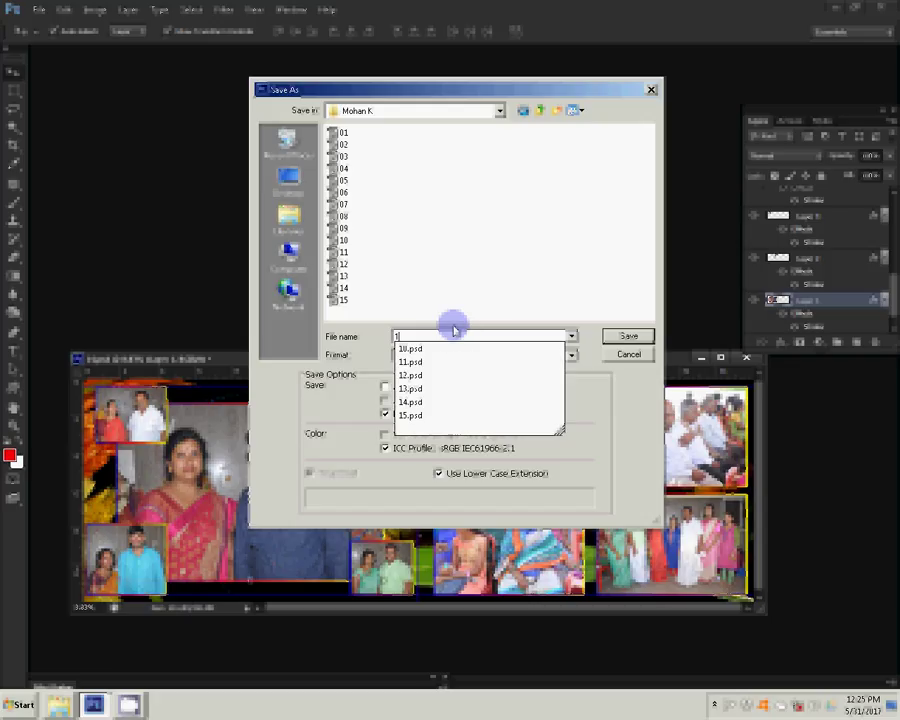
pyautogui.write('6')
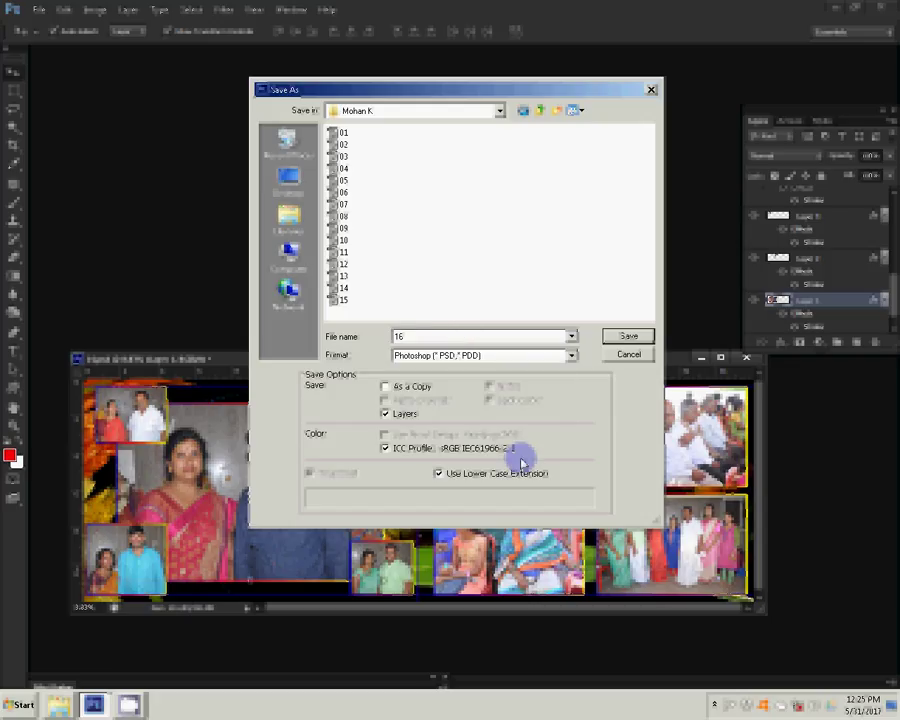
pyautogui.press('Return')
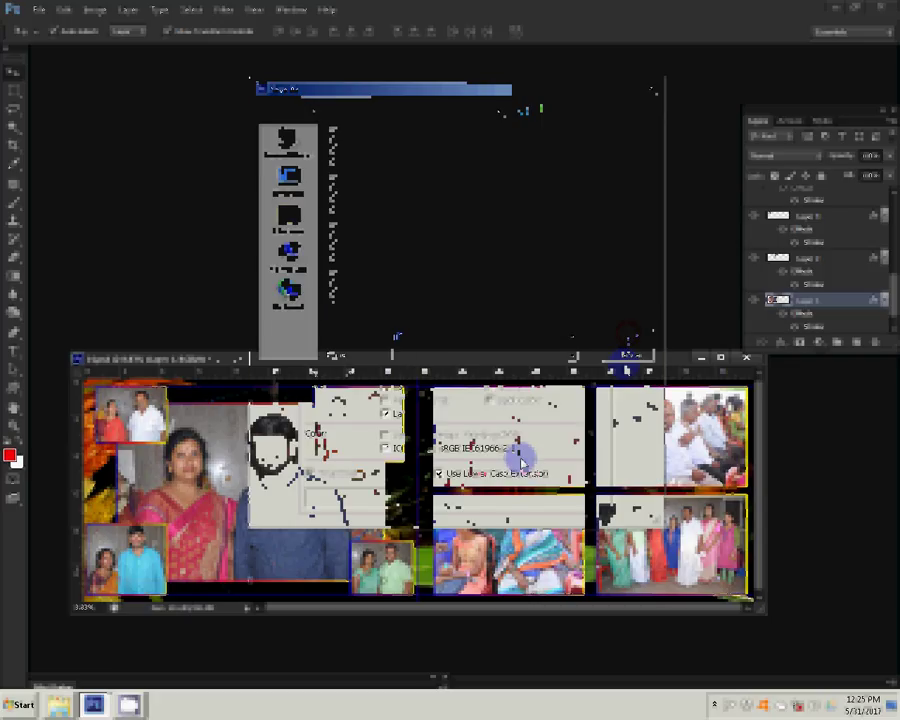